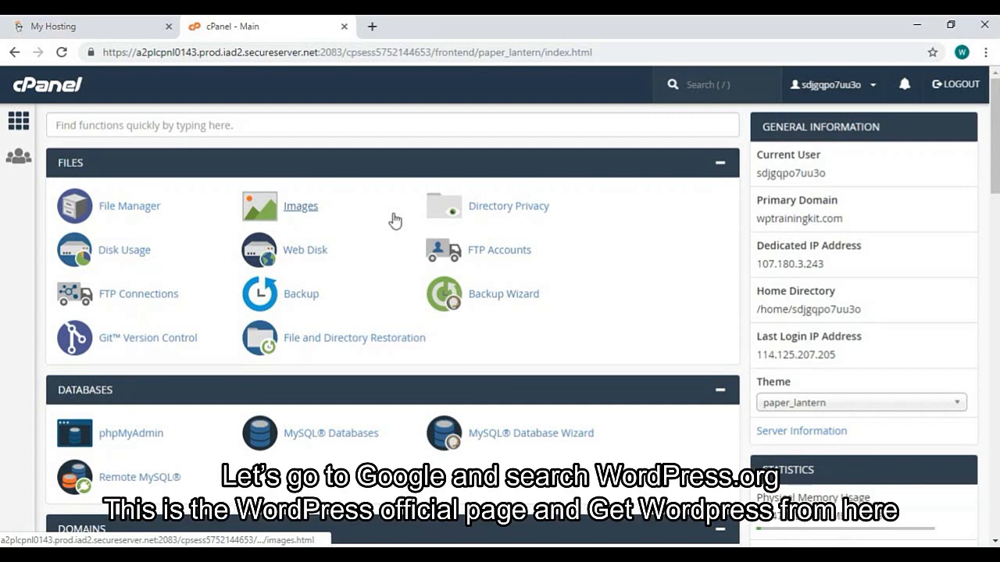
Open a new Chrome tab beside the cPanel main page
click(372, 26)
Download the WordPress 5.2.2 zip from wordpress.org, then return to the cPanel - Main tab
text(wordpre)
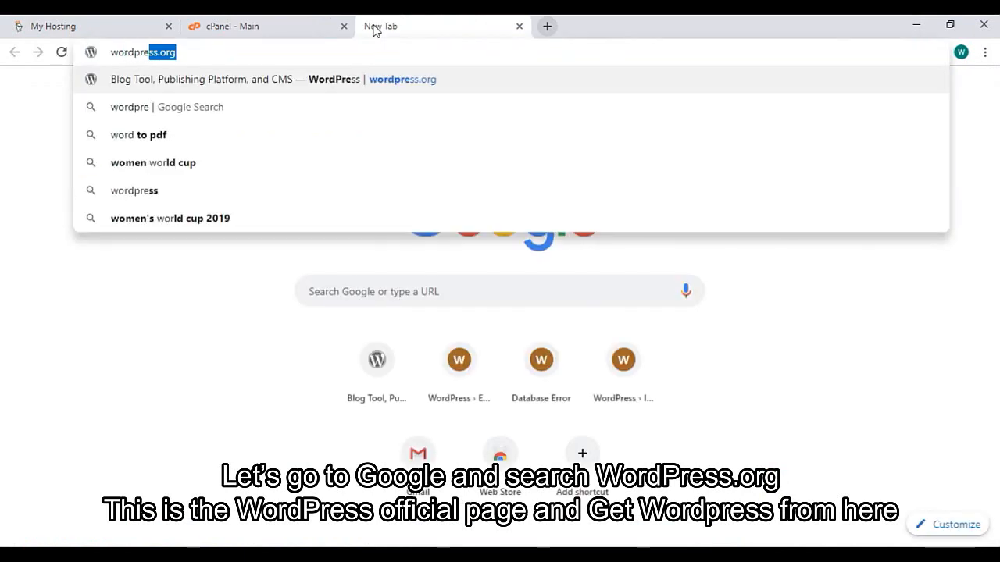
key(Return)
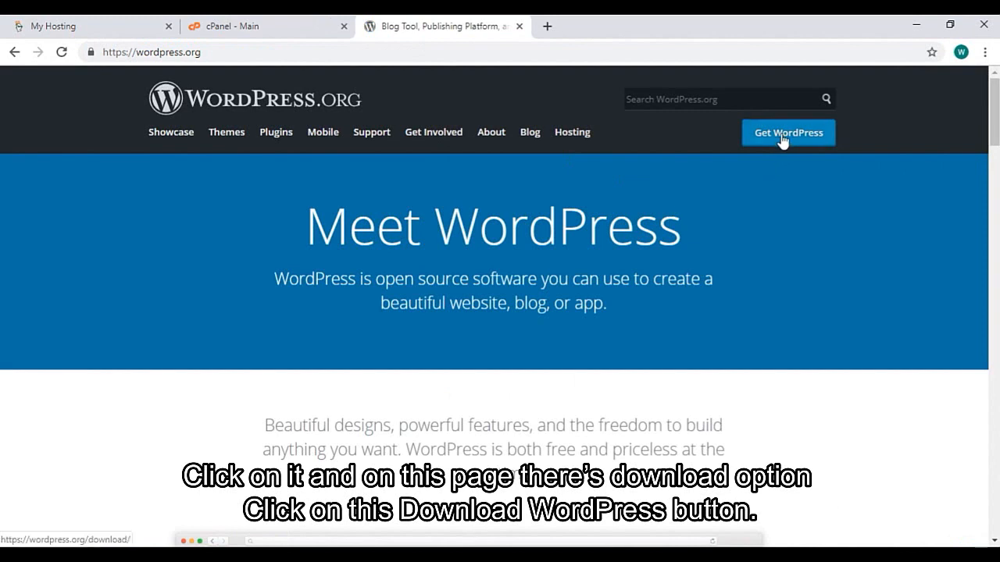
click(817, 140)
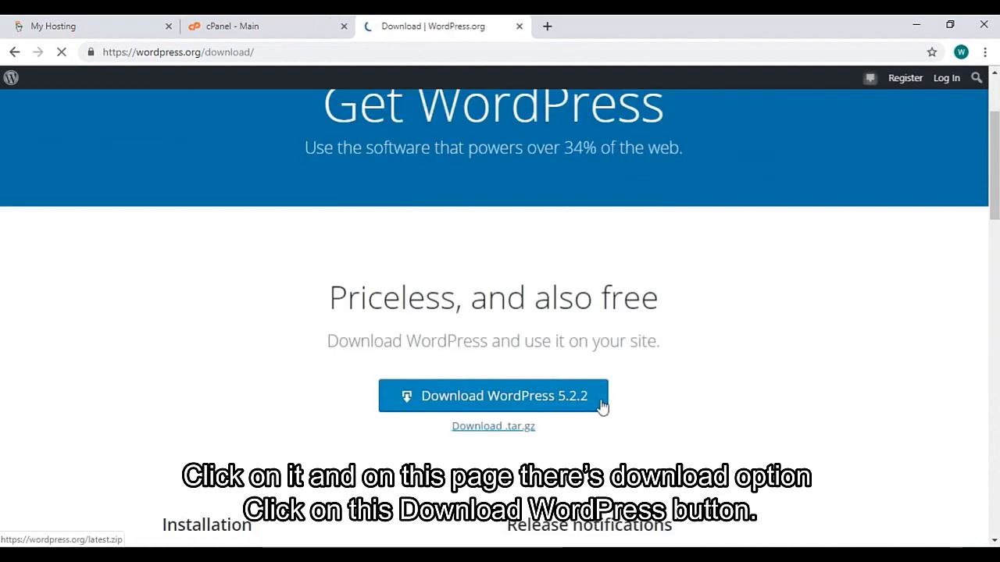
click(598, 405)
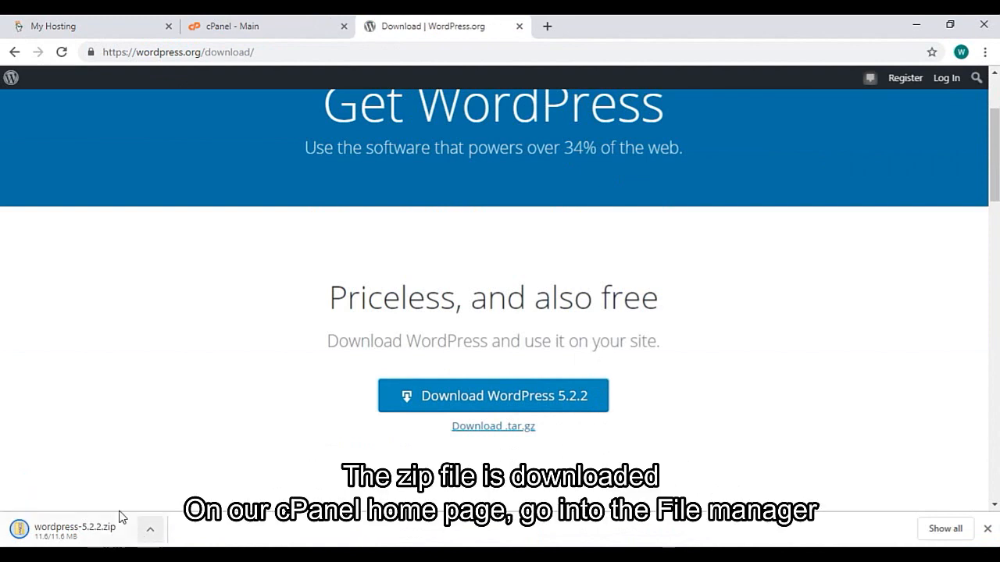
click(270, 35)
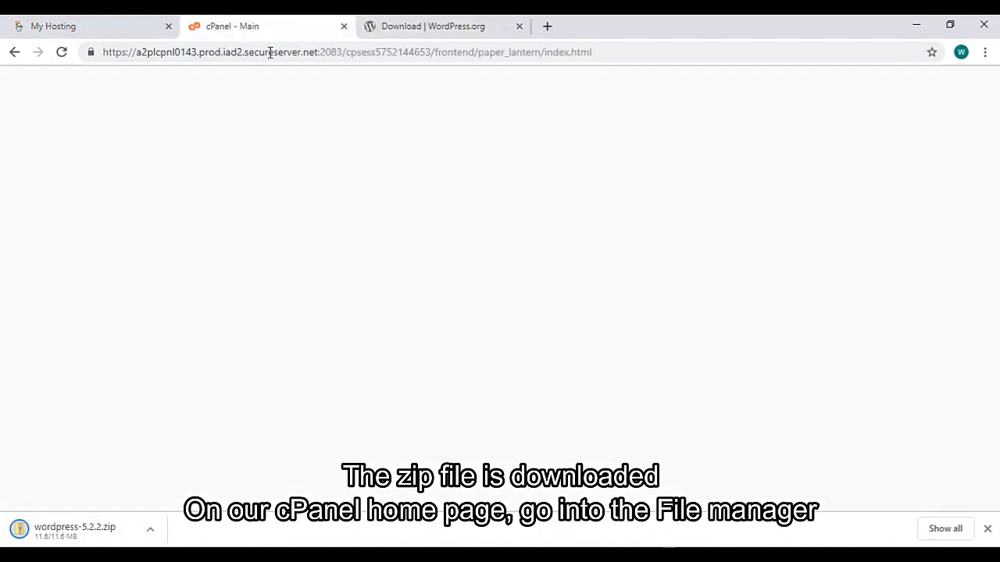
Upload wordpress-5.2.2.zip into the public_html folder using File Manager's Upload page
click(149, 208)
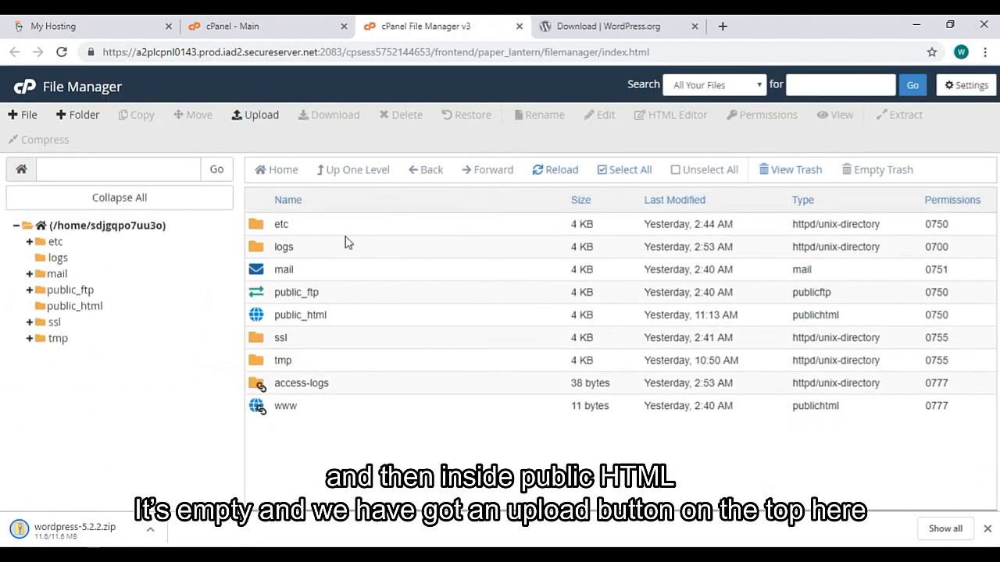
double_click(260, 317)
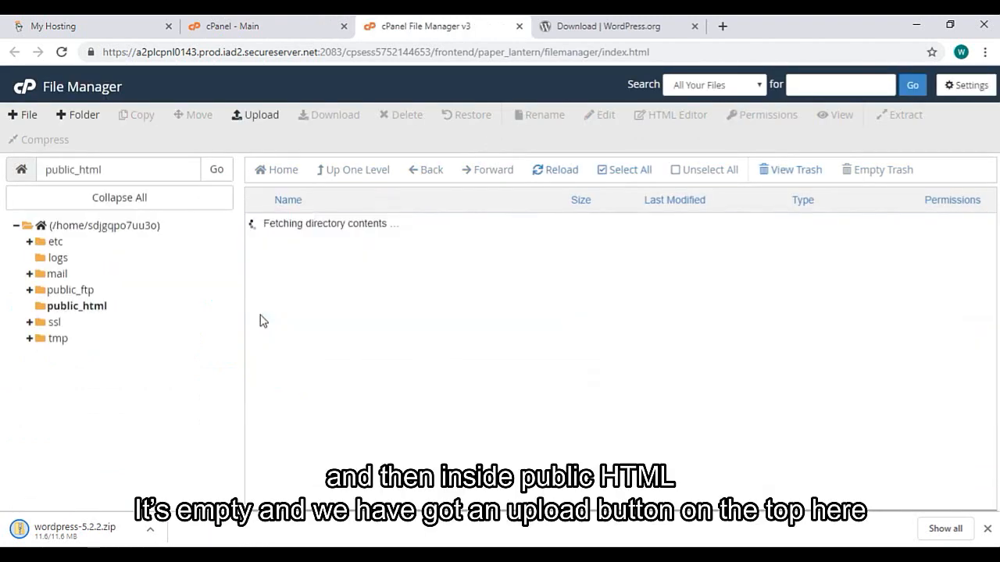
click(258, 117)
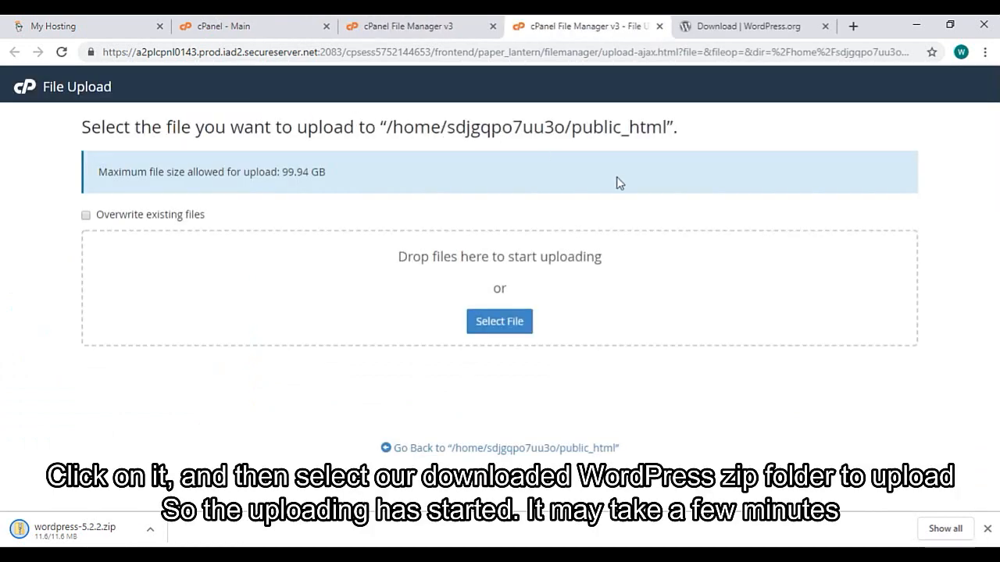
click(509, 327)
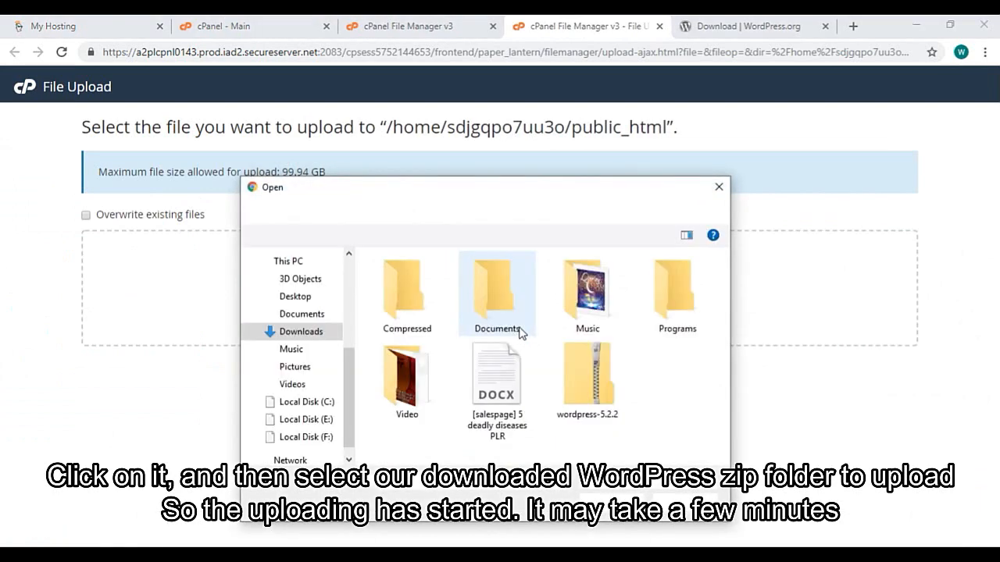
double_click(613, 401)
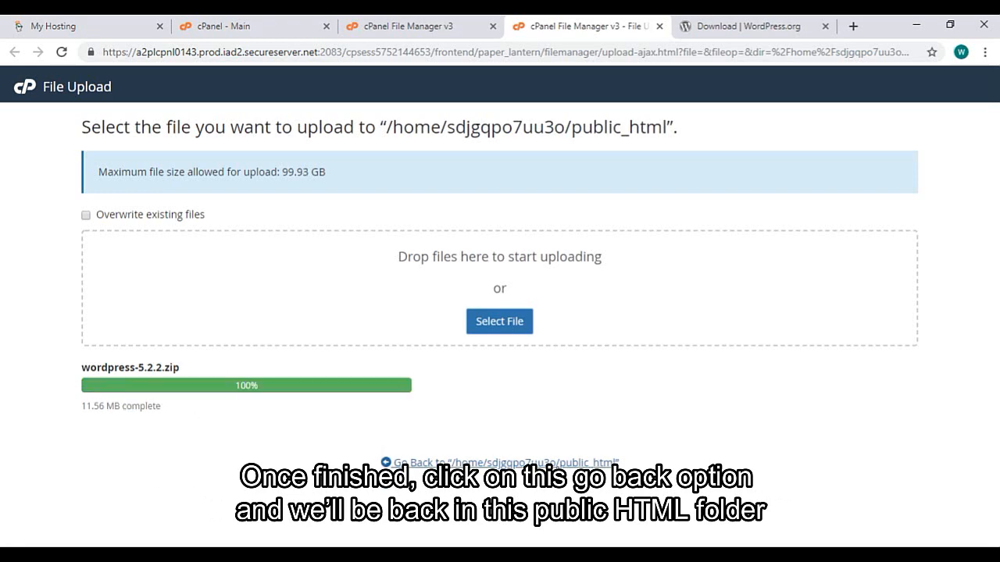
key(ctrl+w)
click(457, 20)
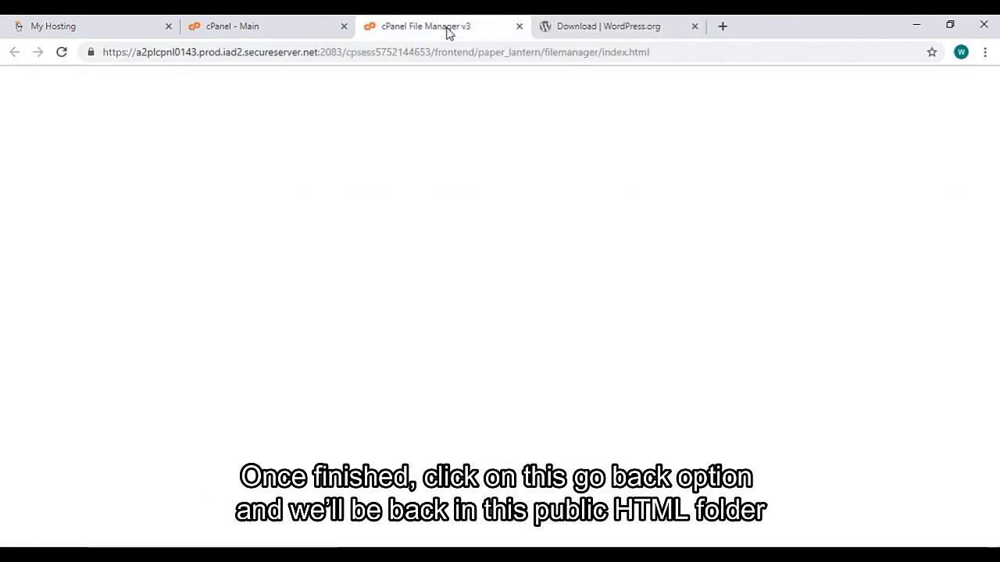
Extract wordpress-5.2.2.zip in public_html, producing a new wordpress folder
click(348, 223)
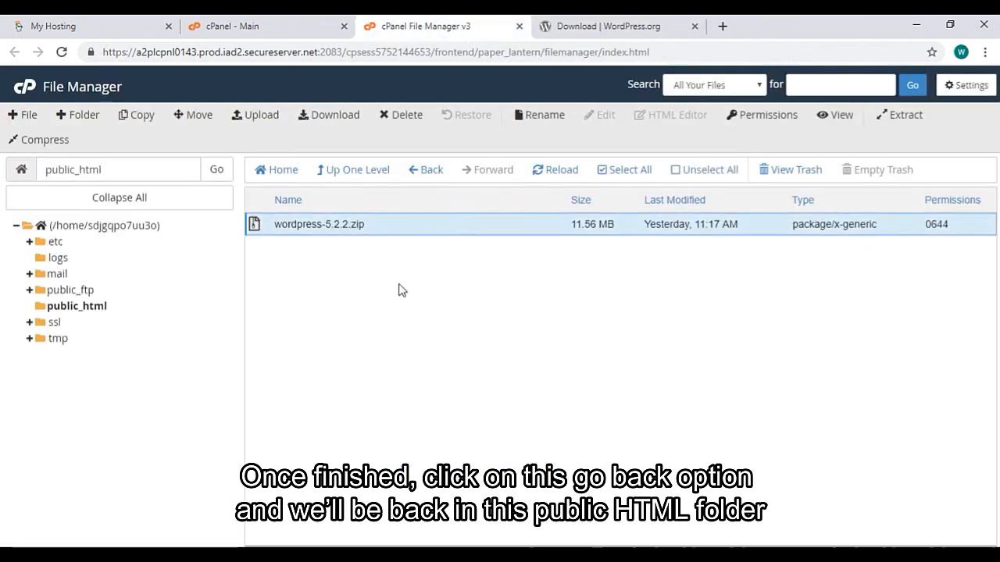
click(900, 114)
click(607, 381)
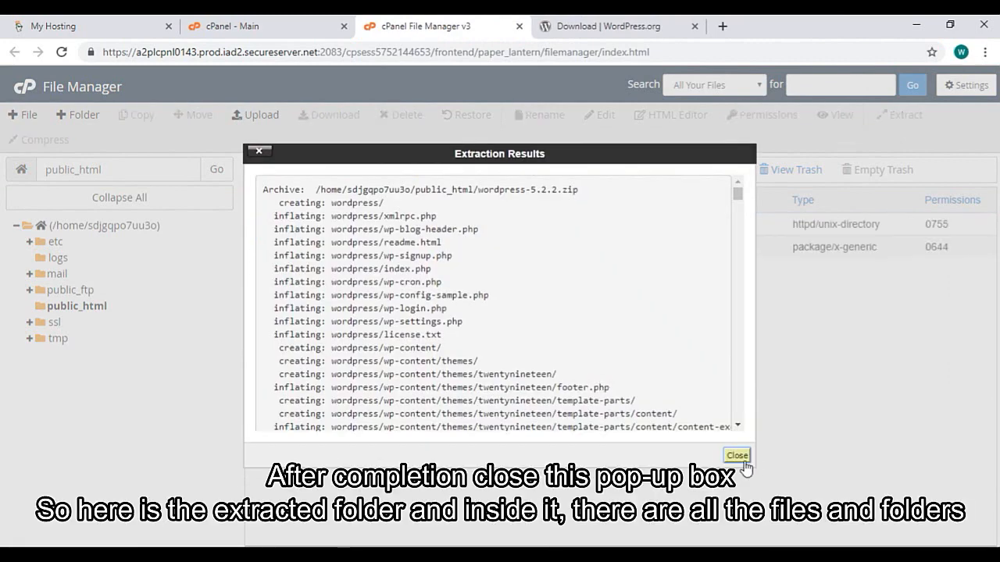
click(742, 459)
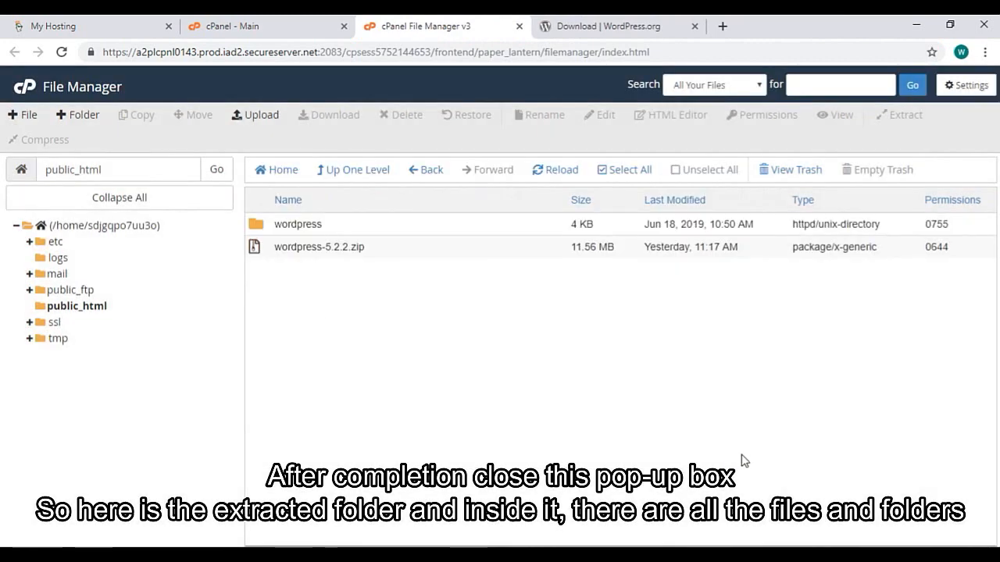
click(264, 235)
Inside the wordpress folder, select every file from wp-admin to the last item
double_click(265, 230)
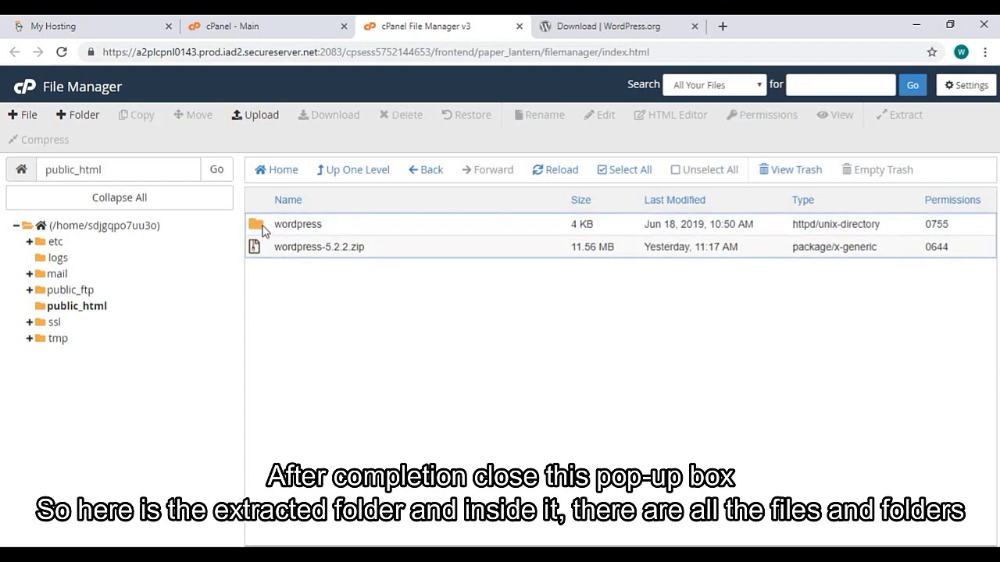
click(262, 232)
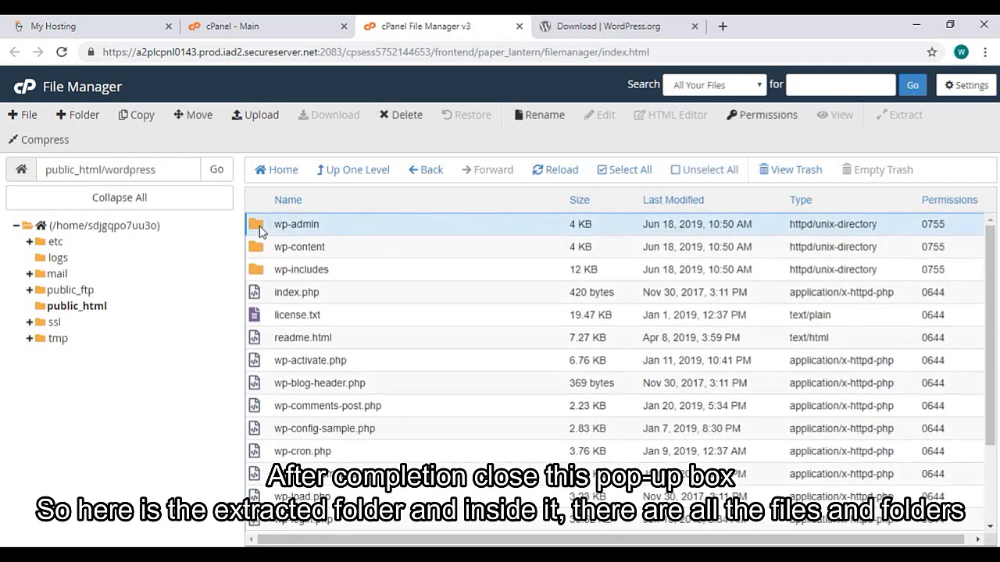
scroll(297, 263, down, 2)
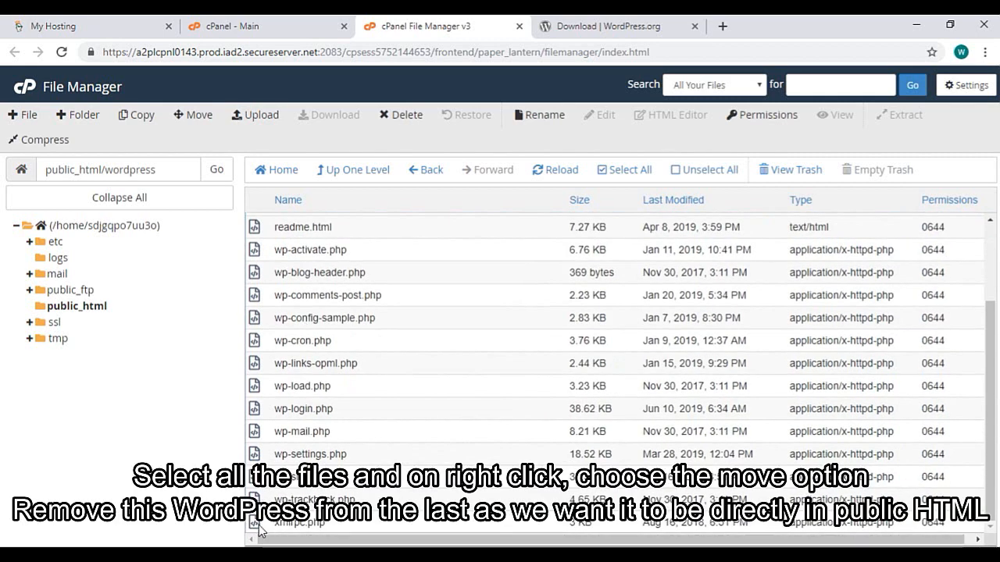
shift+click(258, 525)
scroll(300, 261, up, 2)
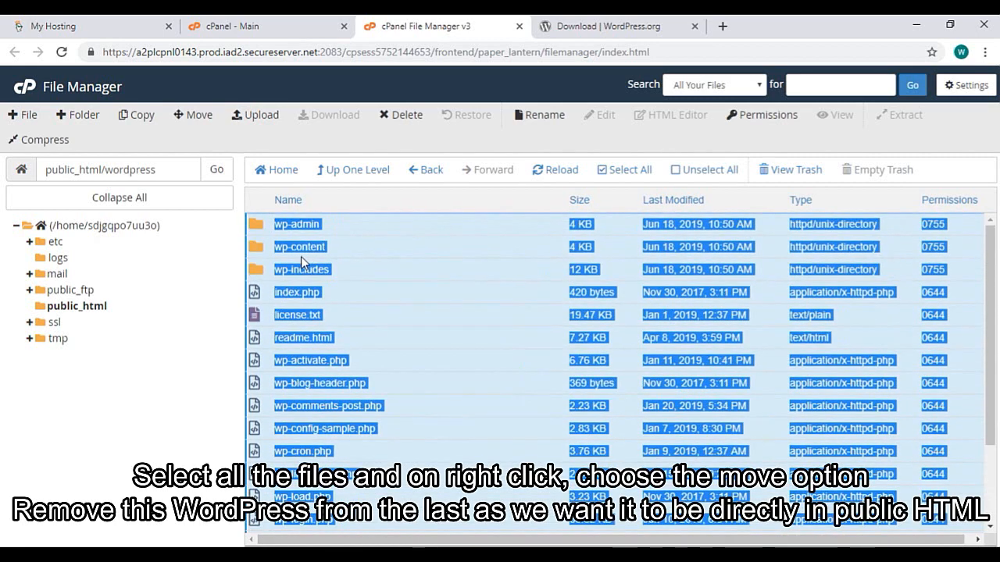
Move the selected files to /public_html/, removing 'wordpress' from the destination path
right_click(259, 230)
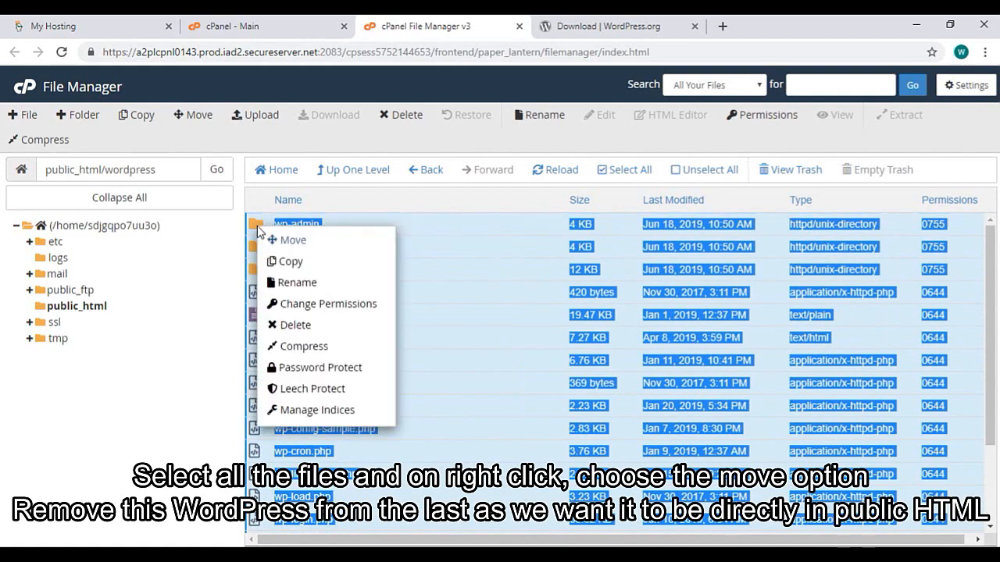
click(293, 238)
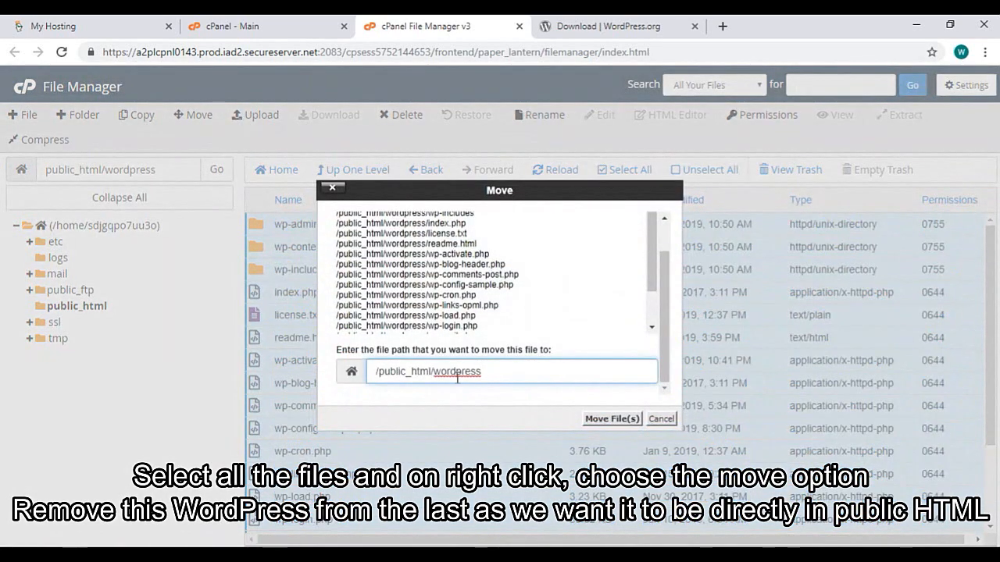
double_click(497, 372)
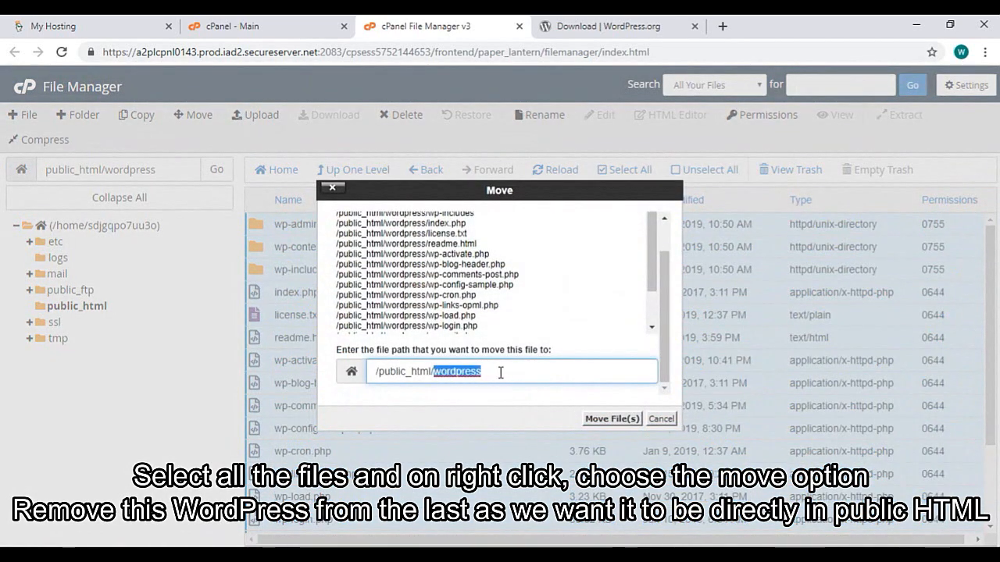
click(505, 372)
key(BackSpace)
key(BackSpace)
key(BackSpace)
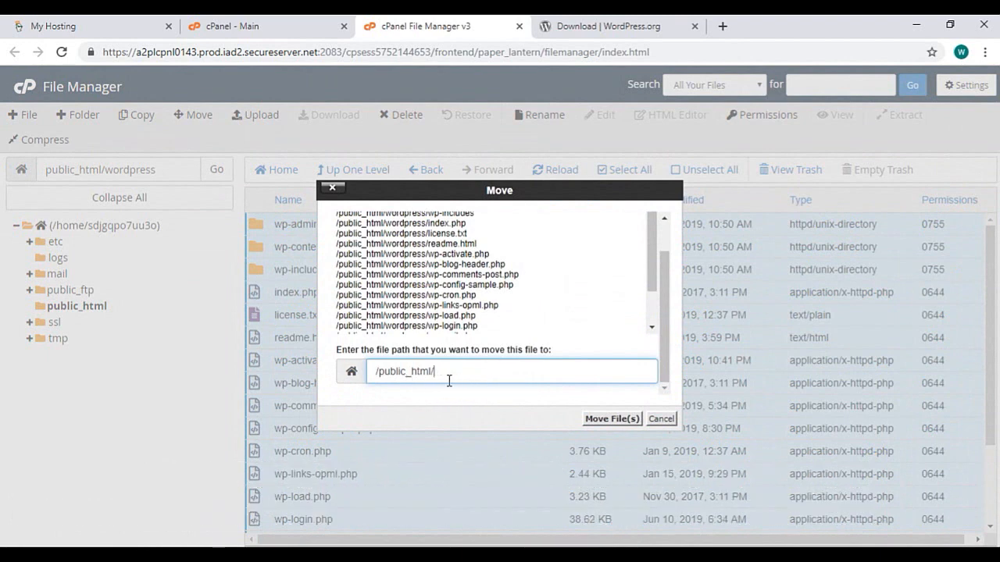
click(628, 421)
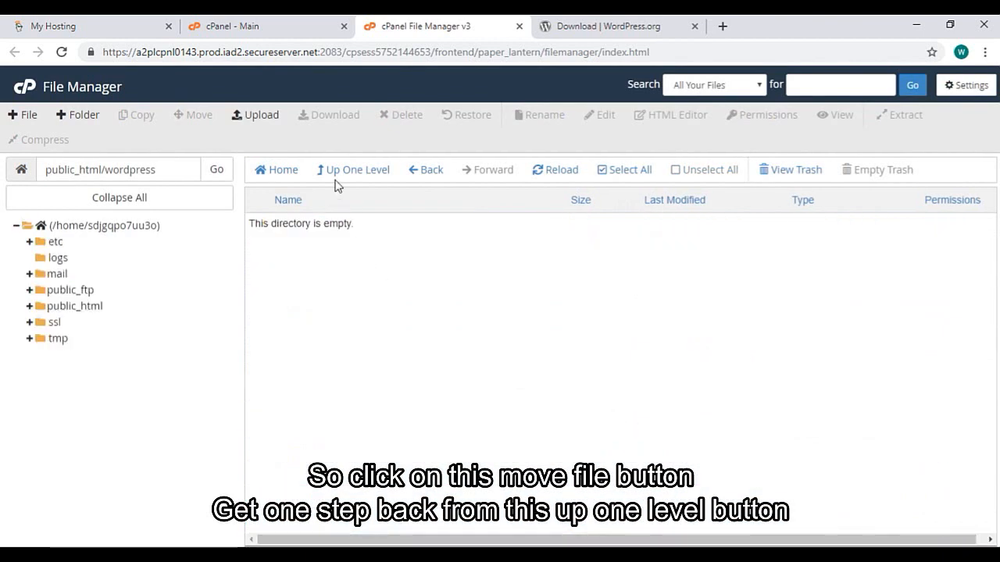
Permanently delete wordpress-5.2.2.zip from public_html, skipping the trash
click(366, 174)
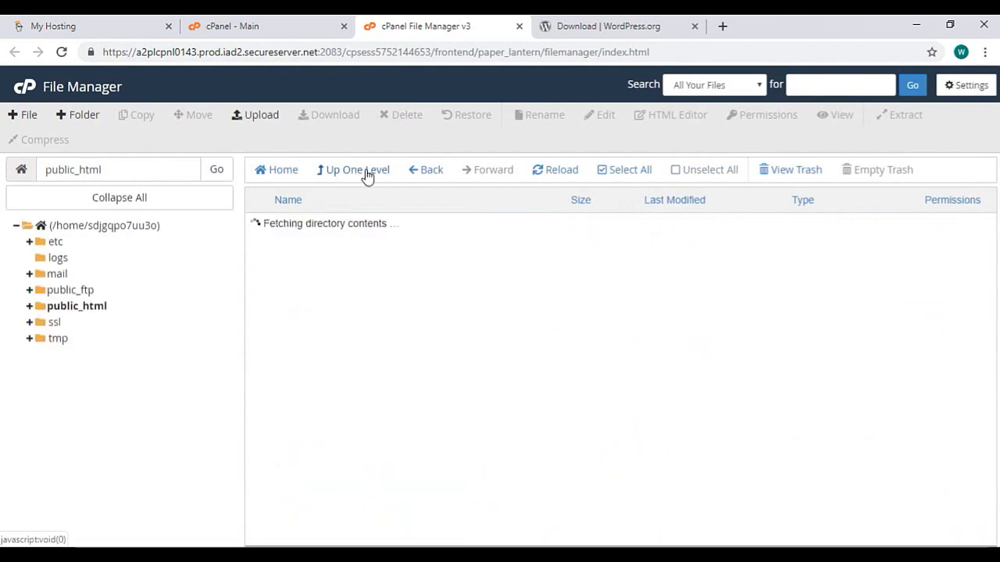
scroll(328, 269, down, 3)
scroll(310, 271, up, 3)
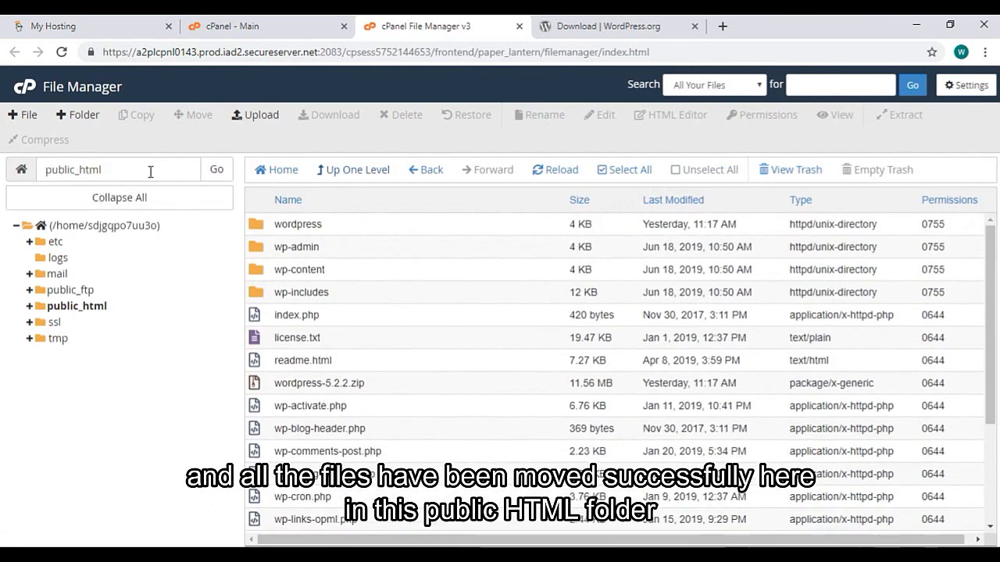
scroll(313, 336, down, 1)
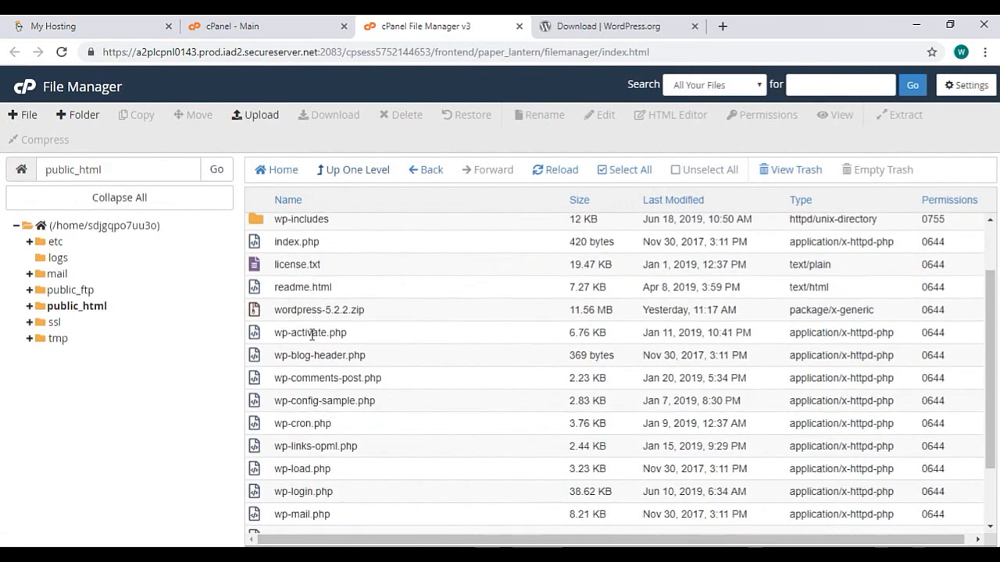
click(289, 310)
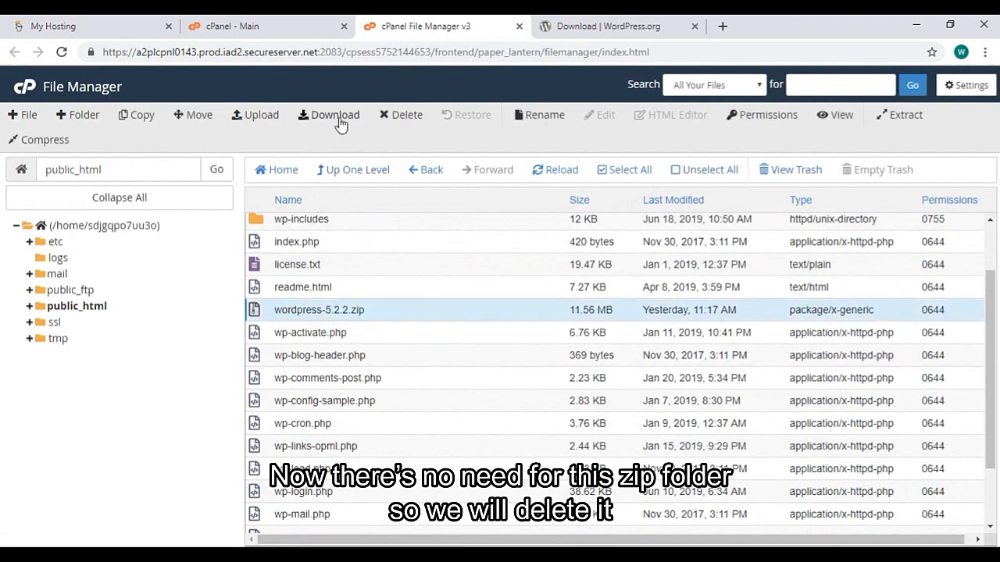
click(403, 118)
click(347, 313)
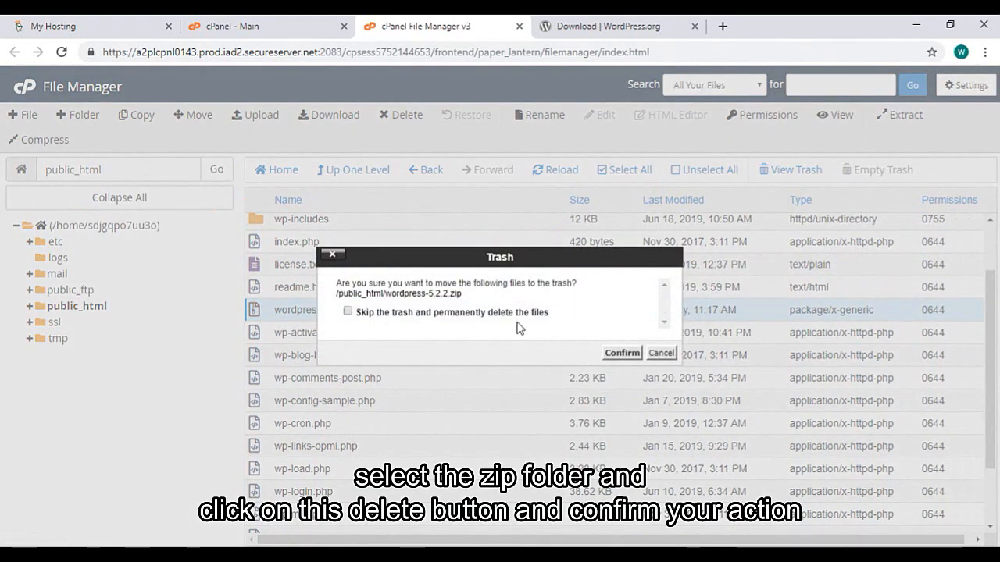
click(621, 353)
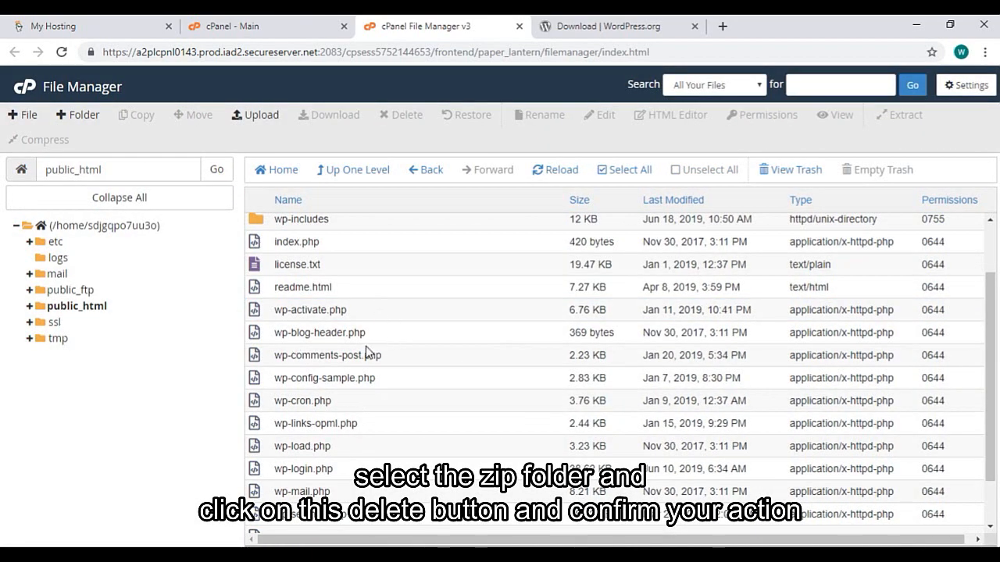
Remove '-sample' from wp-config-sample.php so the file becomes wp-config.php
right_click(323, 379)
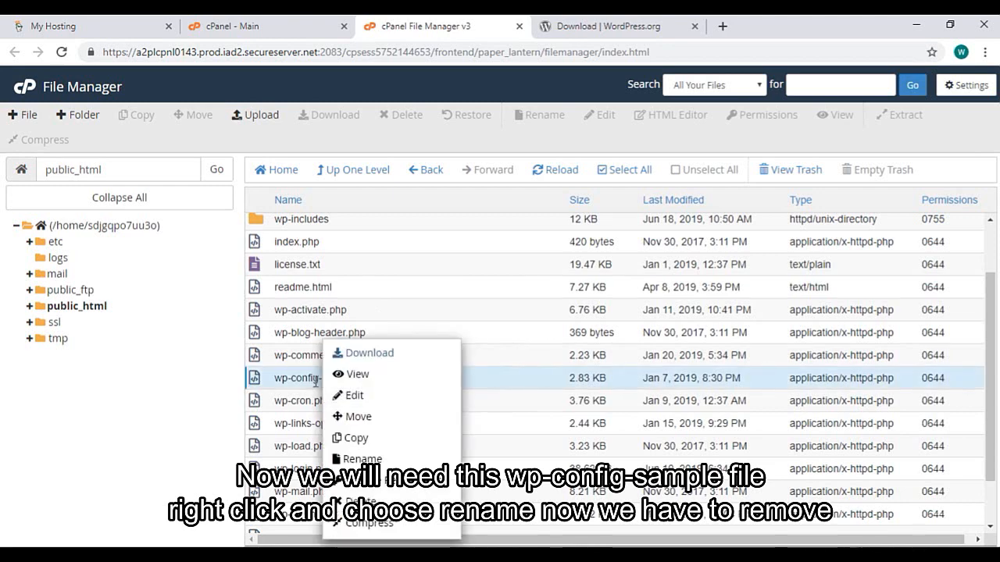
click(358, 459)
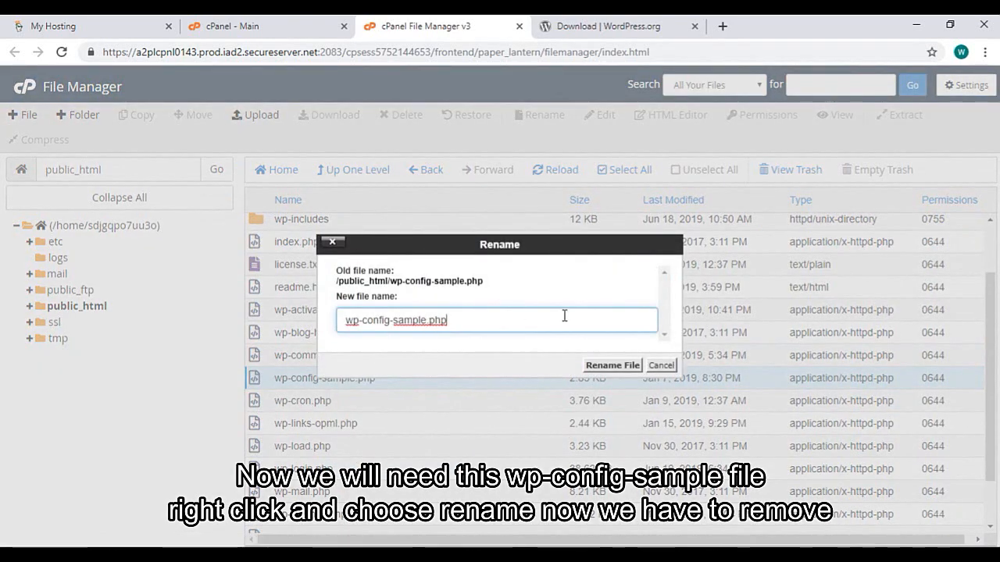
key(Left)
key(Left)
key(Left)
key(Left)
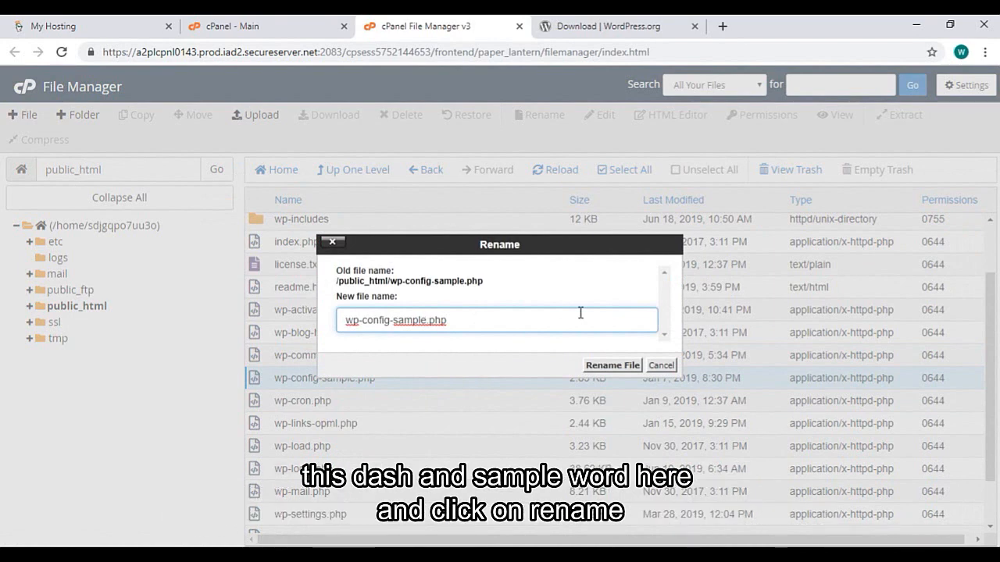
key(BackSpace)
key(BackSpace)
key(BackSpace)
key(BackSpace)
key(BackSpace)
key(BackSpace)
click(599, 367)
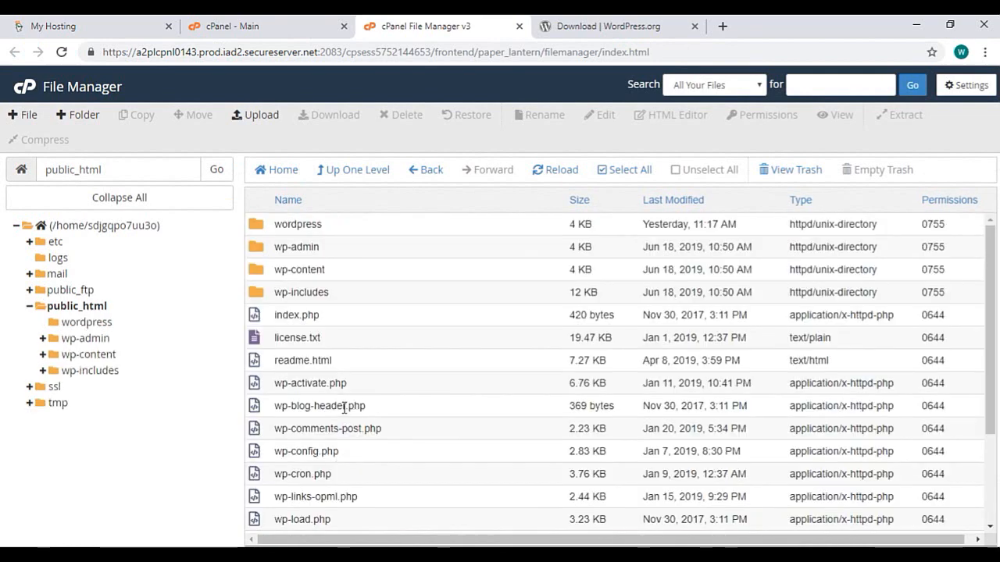
scroll(328, 406, down, 3)
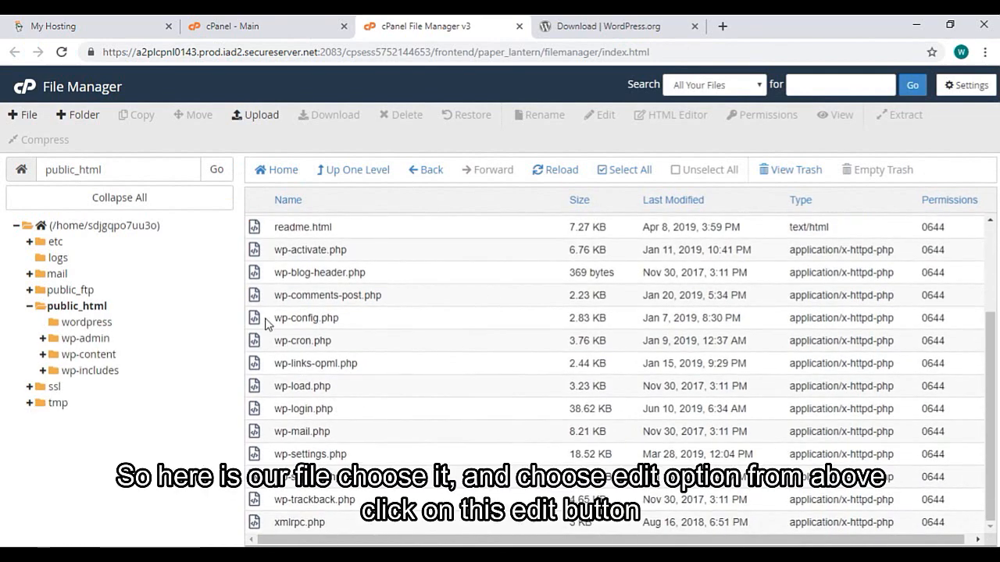
Load wp-config.php into the File Manager code editor to view its database placeholders
click(265, 322)
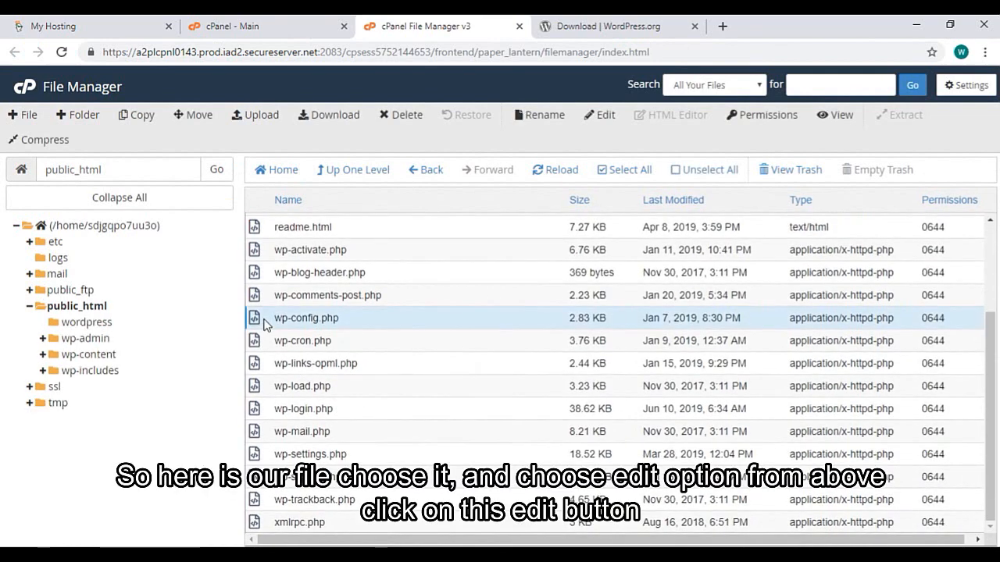
click(606, 116)
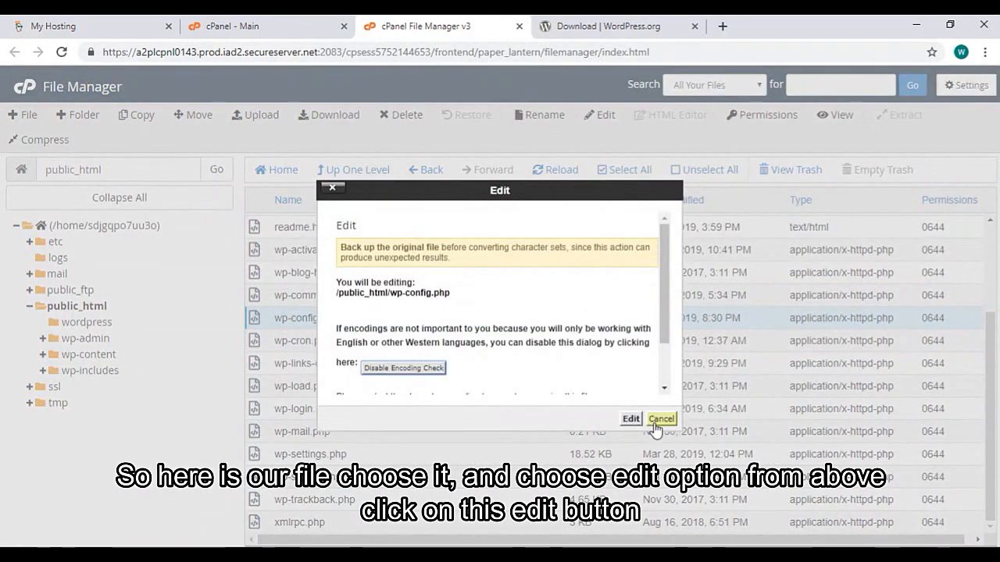
click(632, 422)
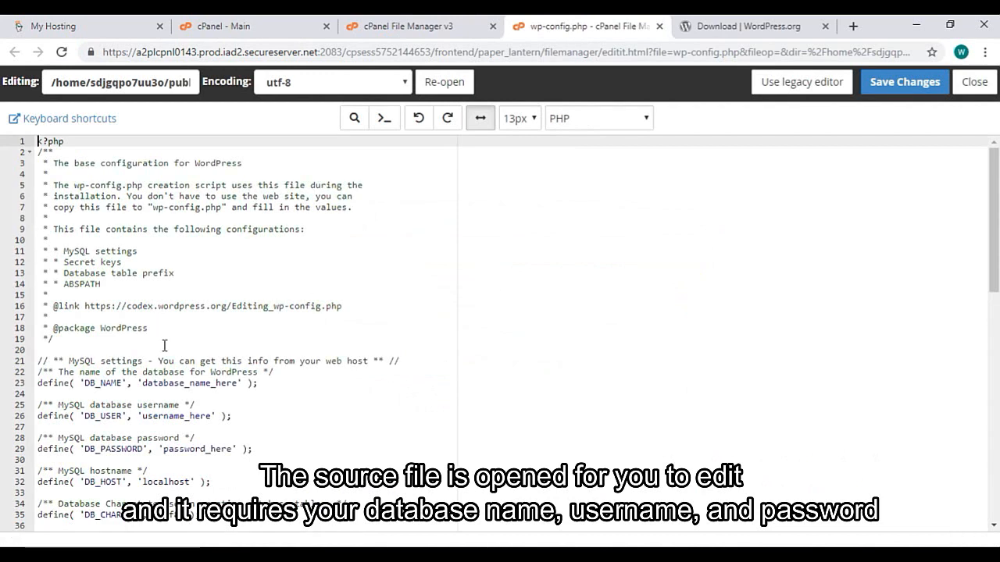
scroll(165, 345, down, 1)
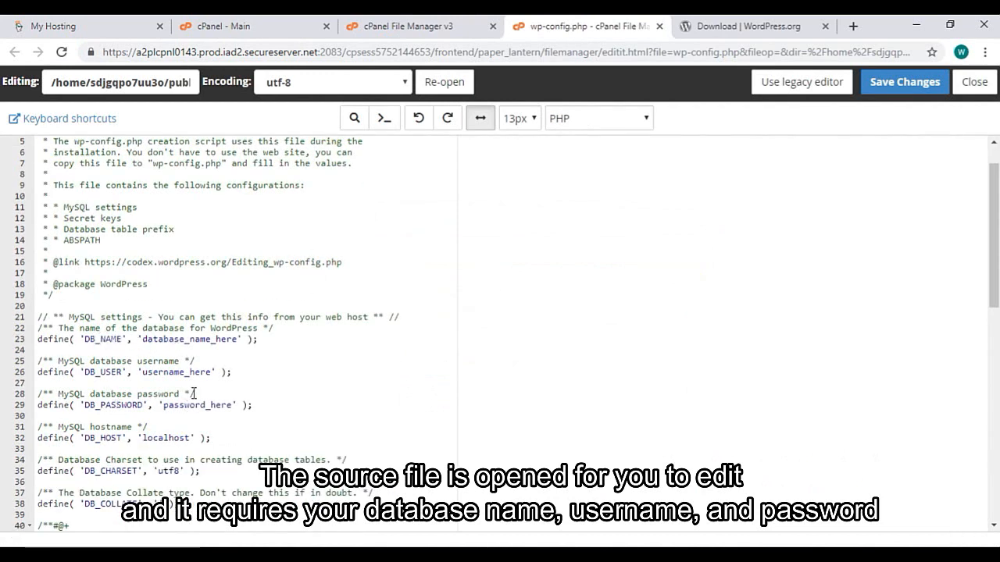
Create the MySQL database wptrainingkit in the MySQL Database Wizard
click(276, 33)
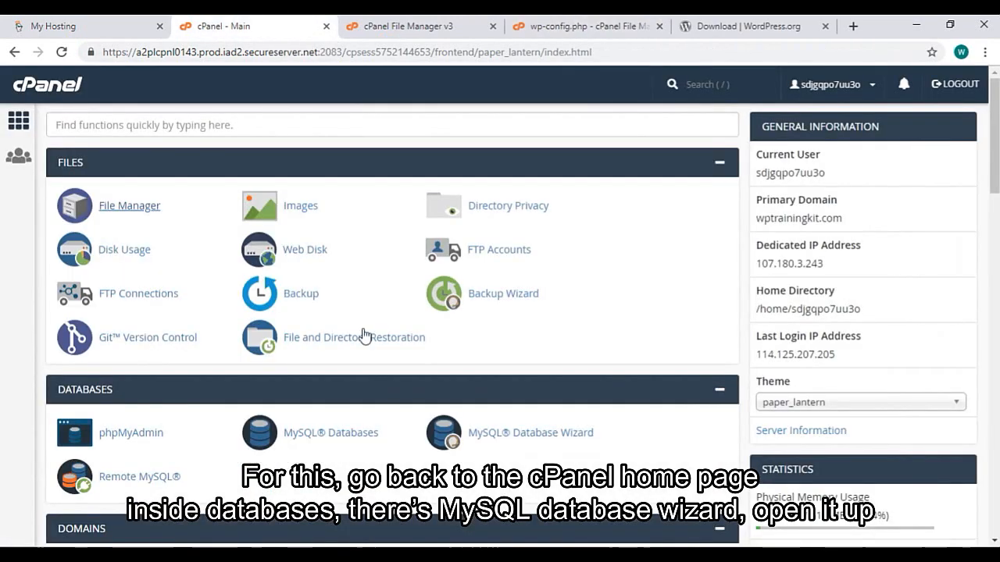
click(561, 439)
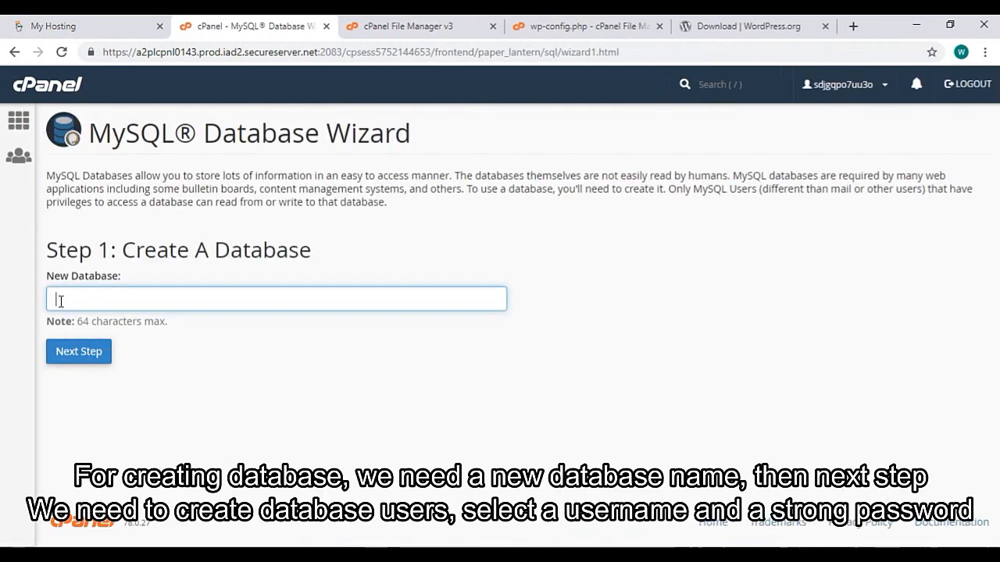
text(w[)
key(Down)
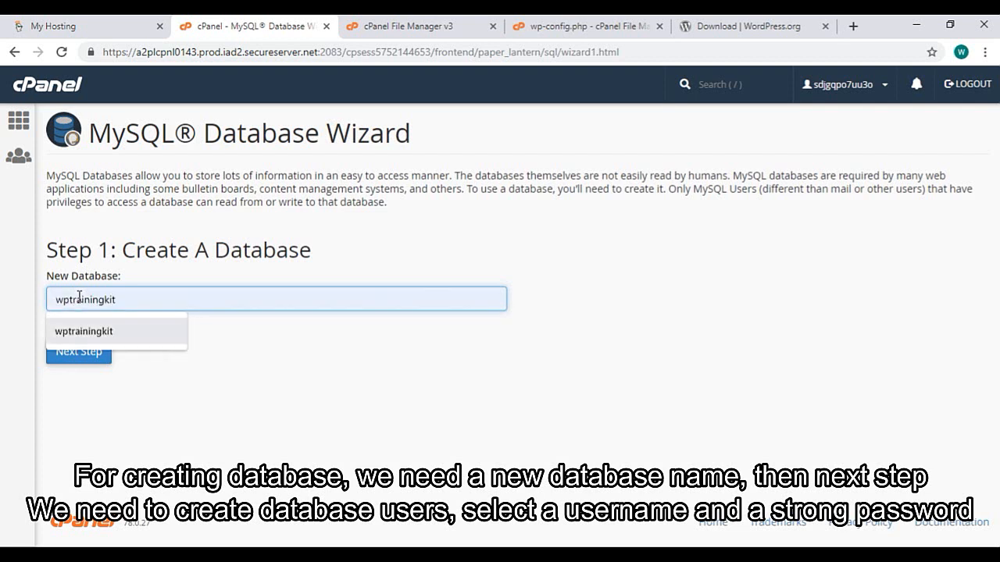
click(160, 344)
click(75, 358)
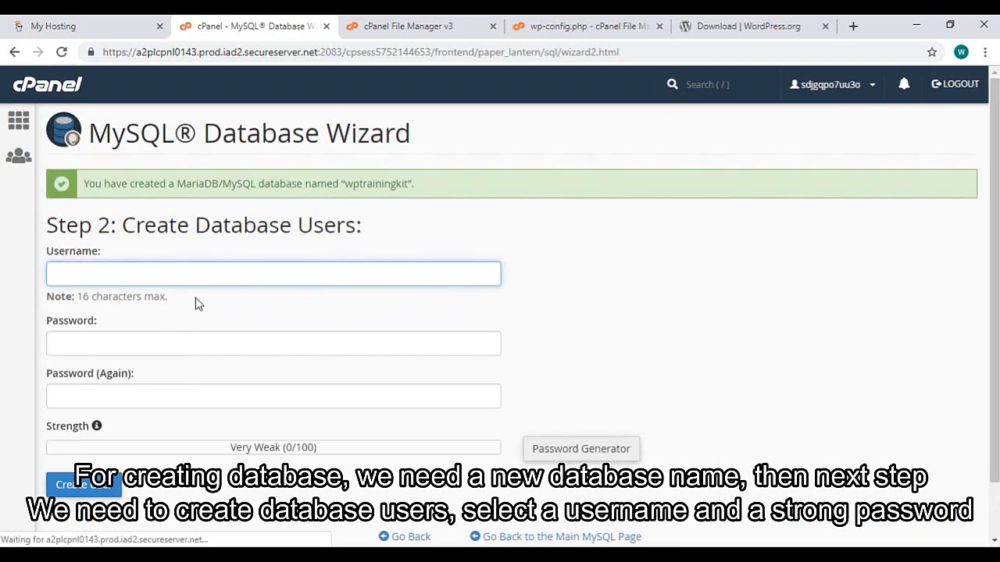
Create the database user wptrainingkit with a very strong password, entered twice
text(wp)
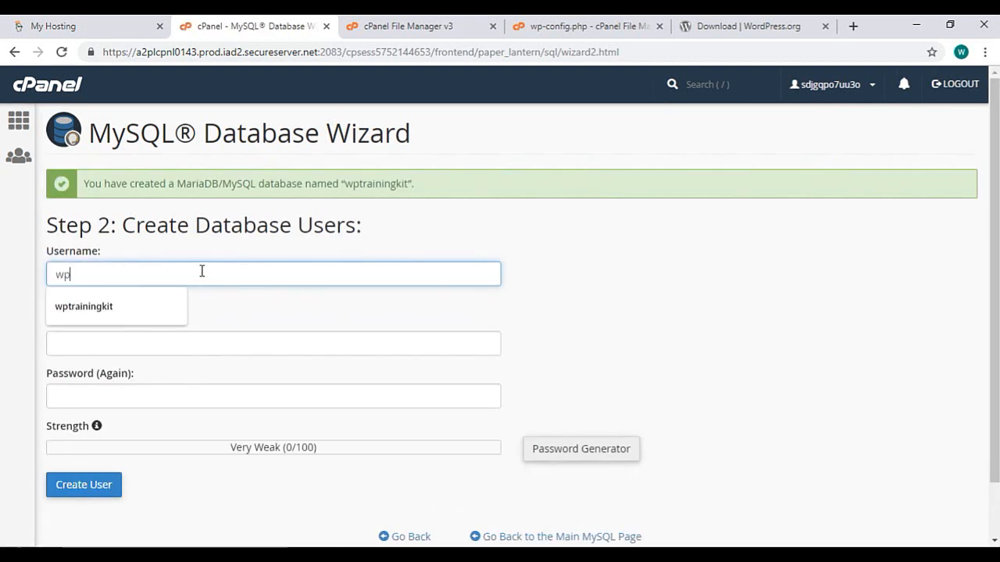
key(Down)
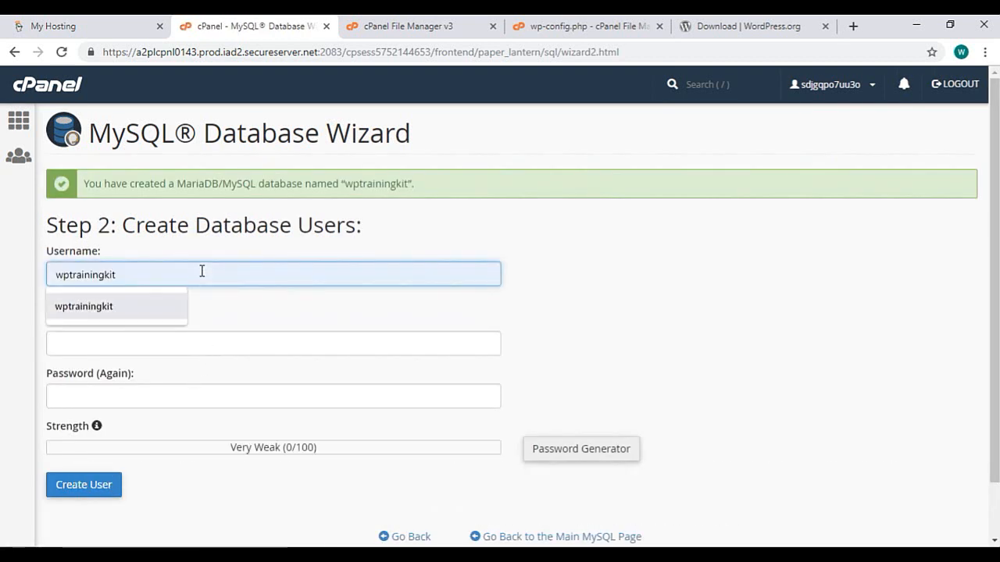
click(104, 314)
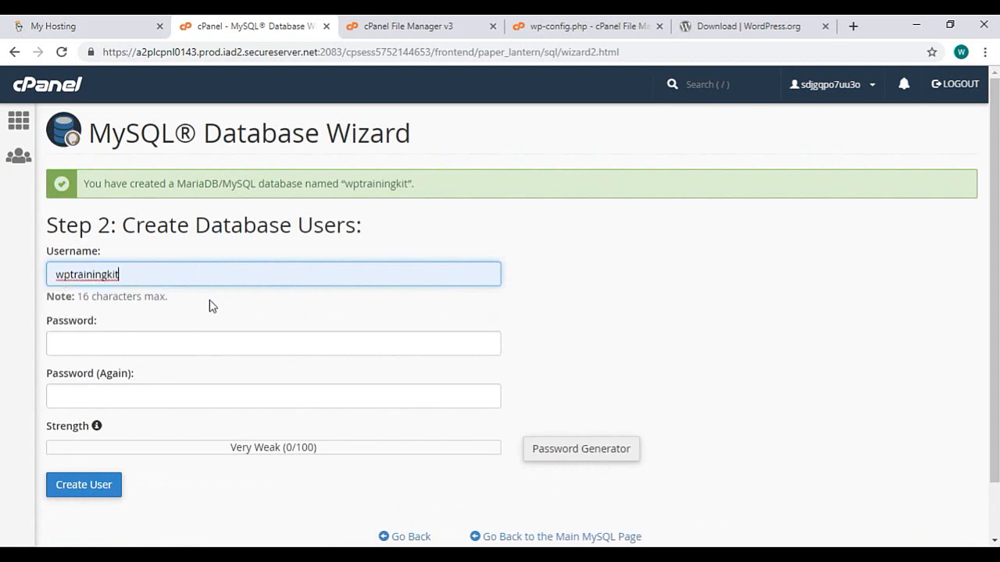
click(117, 336)
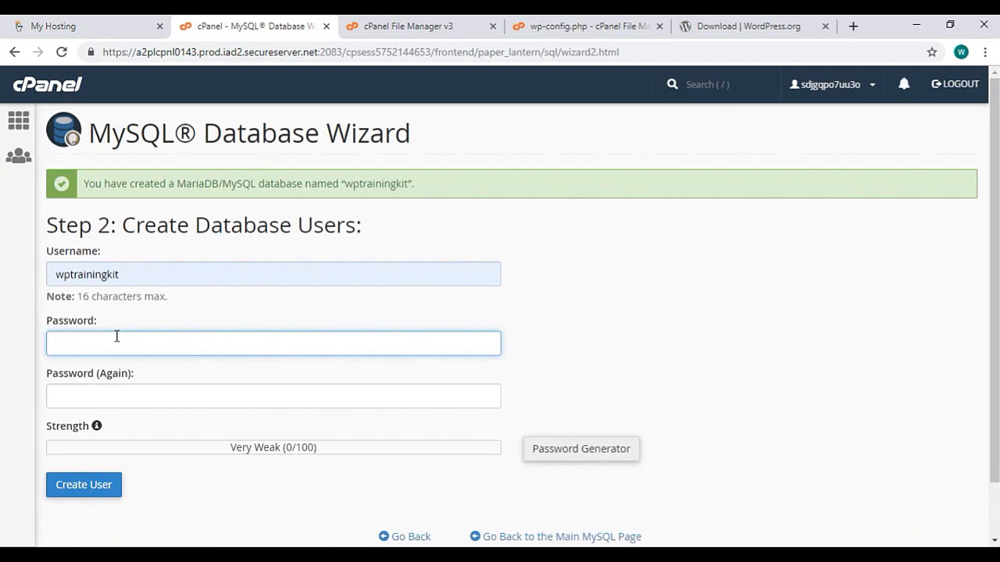
text(•)
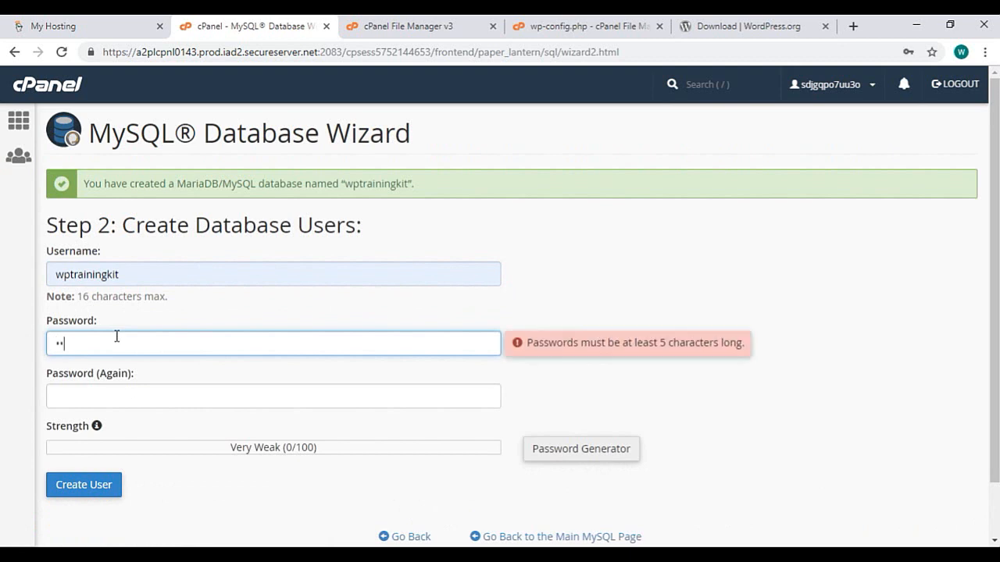
text(••••)
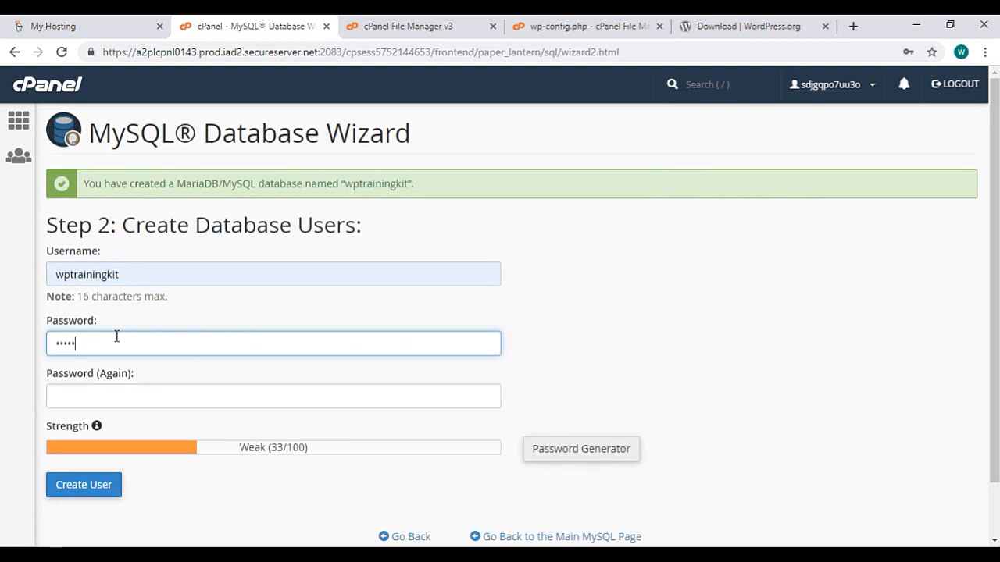
key(ctrl+a)
text(••••••••)
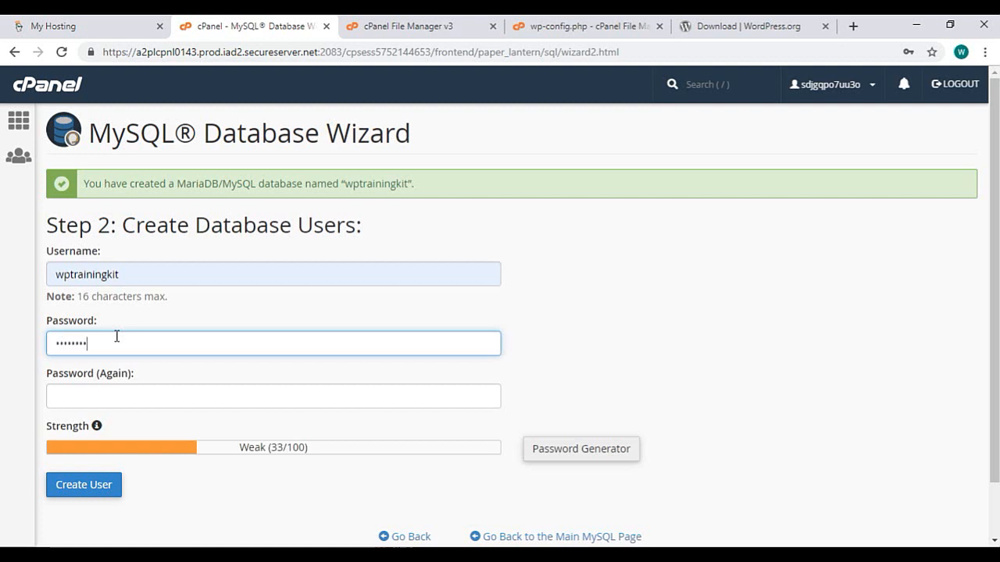
key(ctrl+a)
text(•••••••)
key(Tab)
text(••)
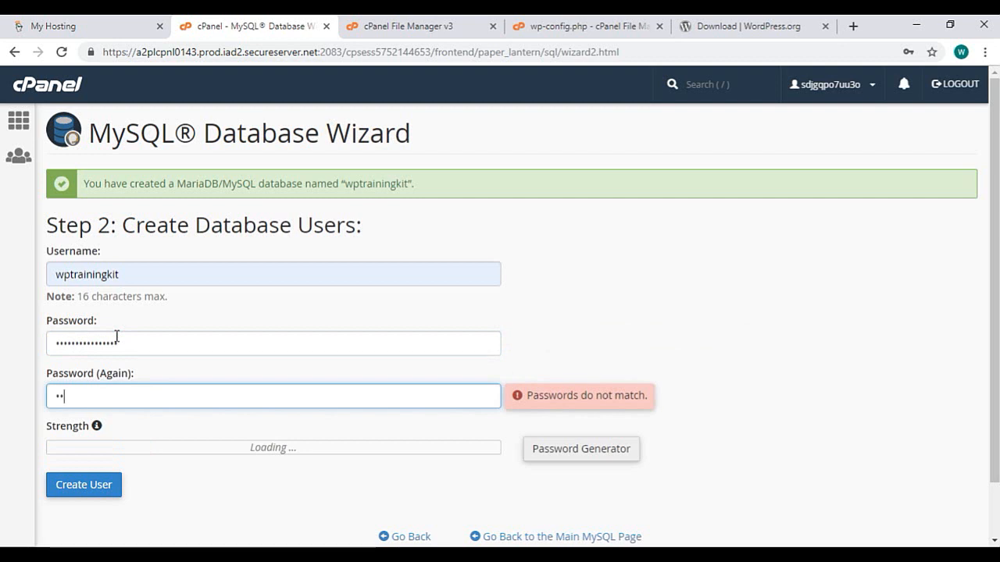
text(••••••••••••)
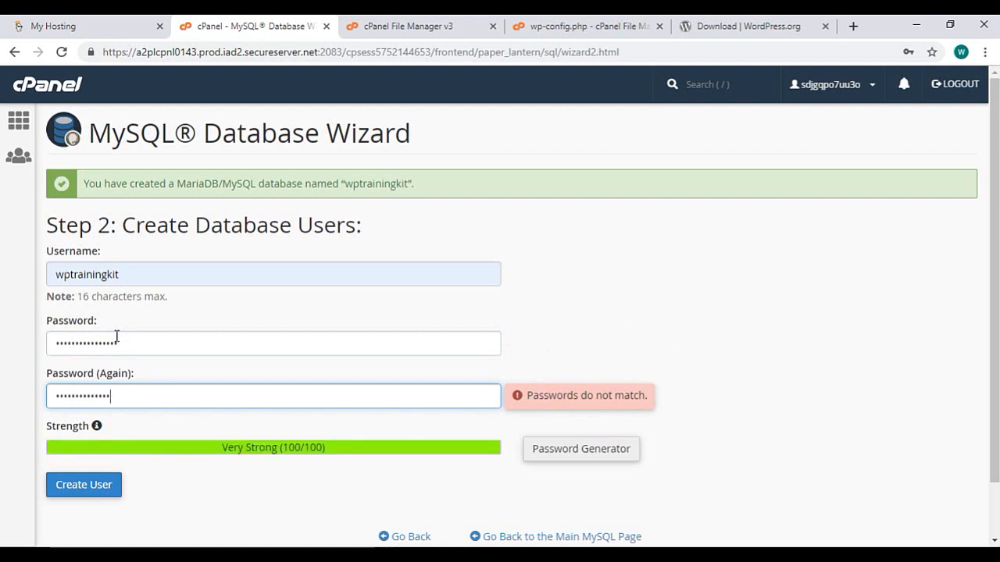
text(••)
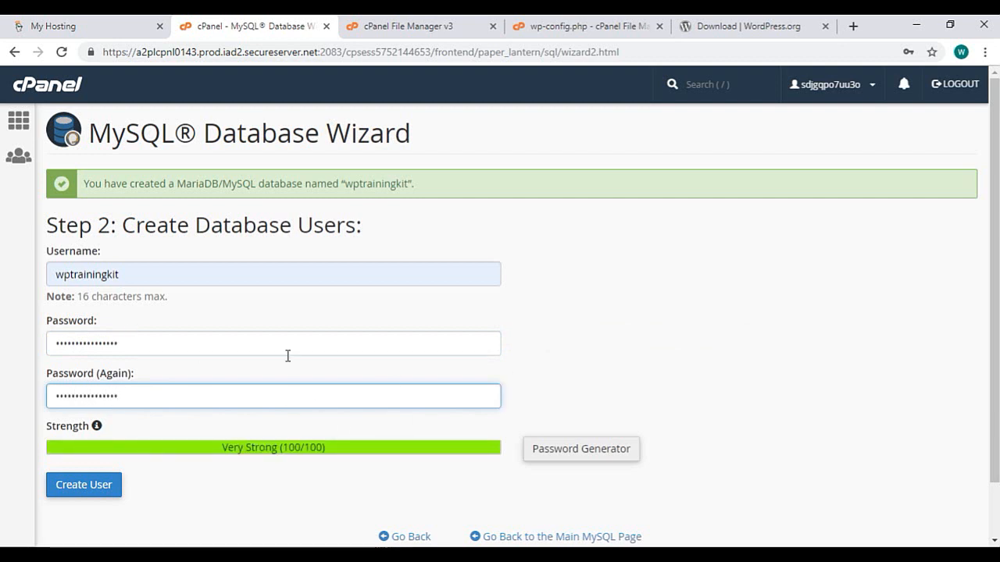
click(117, 492)
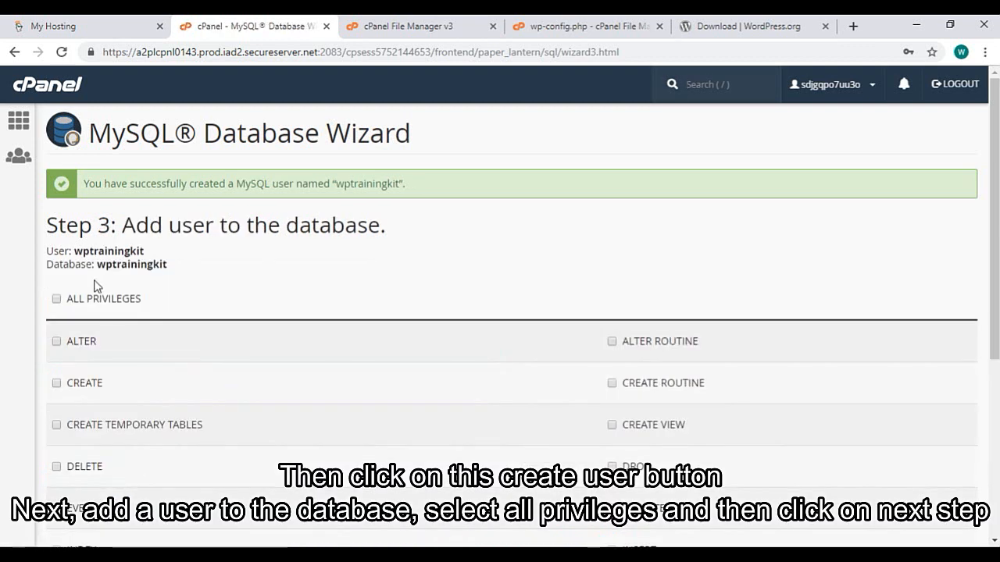
Grant user wptrainingkit ALL PRIVILEGES on wptrainingkit, then go back to the wp-config.php editor
click(57, 301)
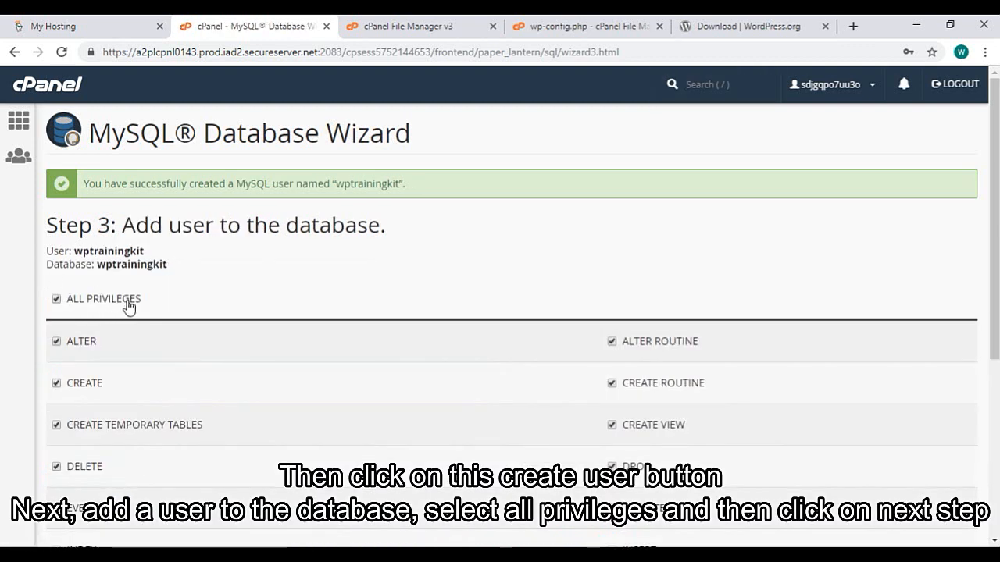
scroll(125, 301, down, 1)
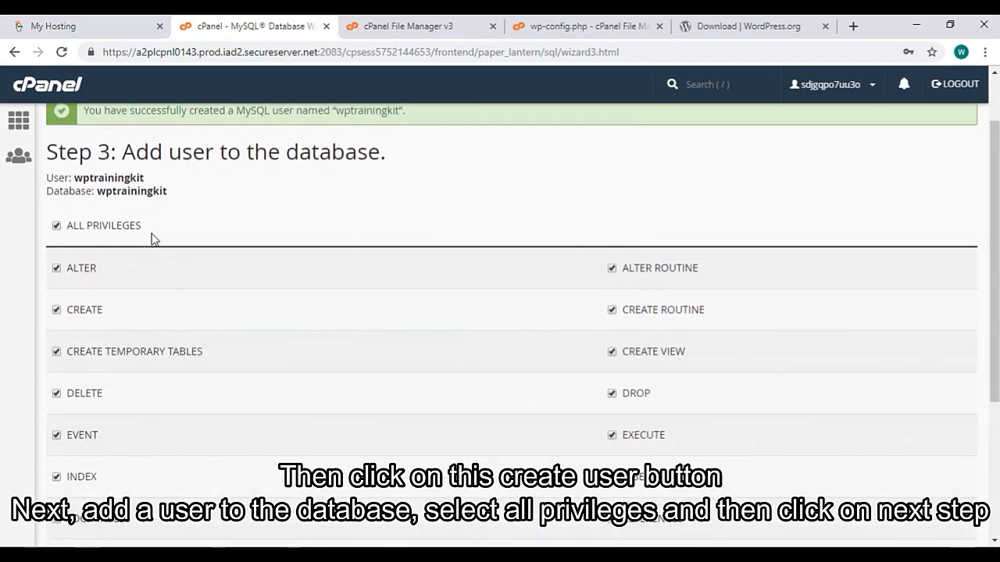
click(58, 227)
click(58, 227)
scroll(223, 232, down, 3)
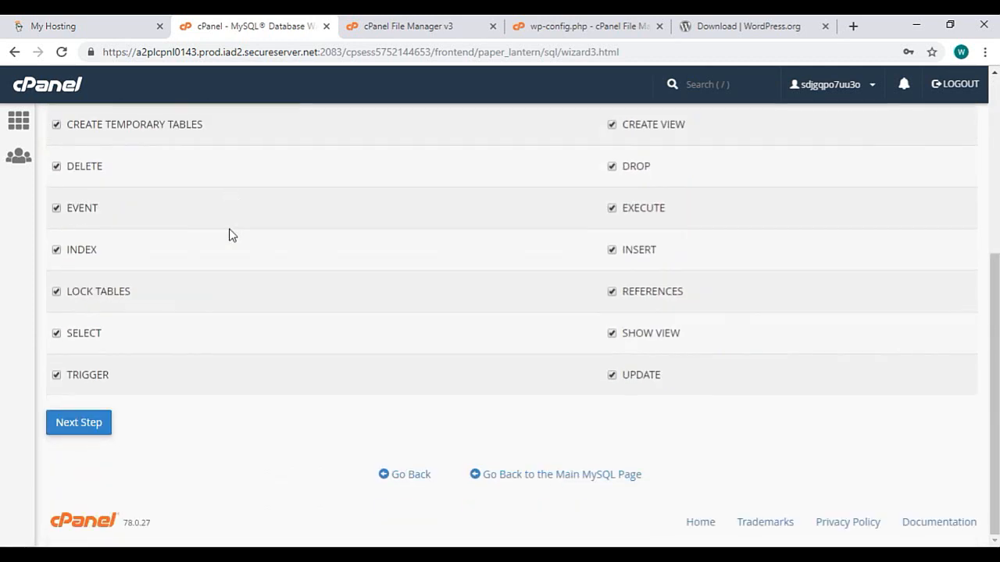
click(101, 428)
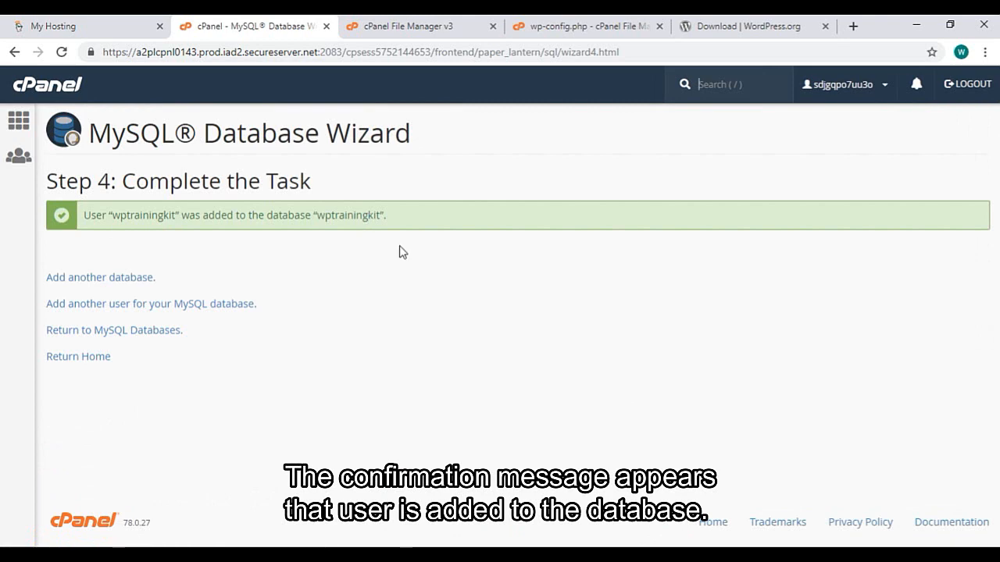
click(590, 27)
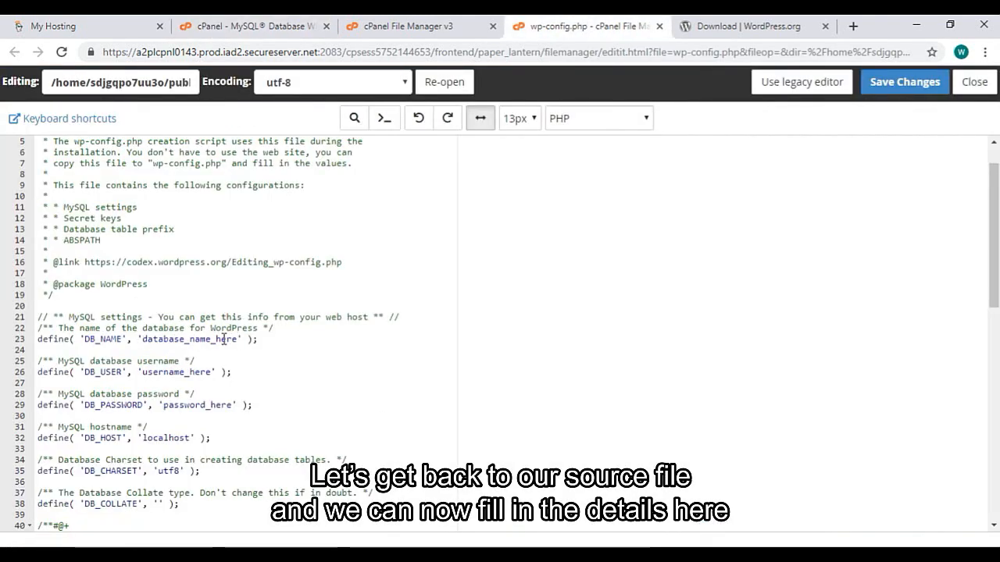
Set wp-config.php's database name to wptrainingkit, user to wptrainingki, add the database password, and save
drag(237, 339, 142, 340)
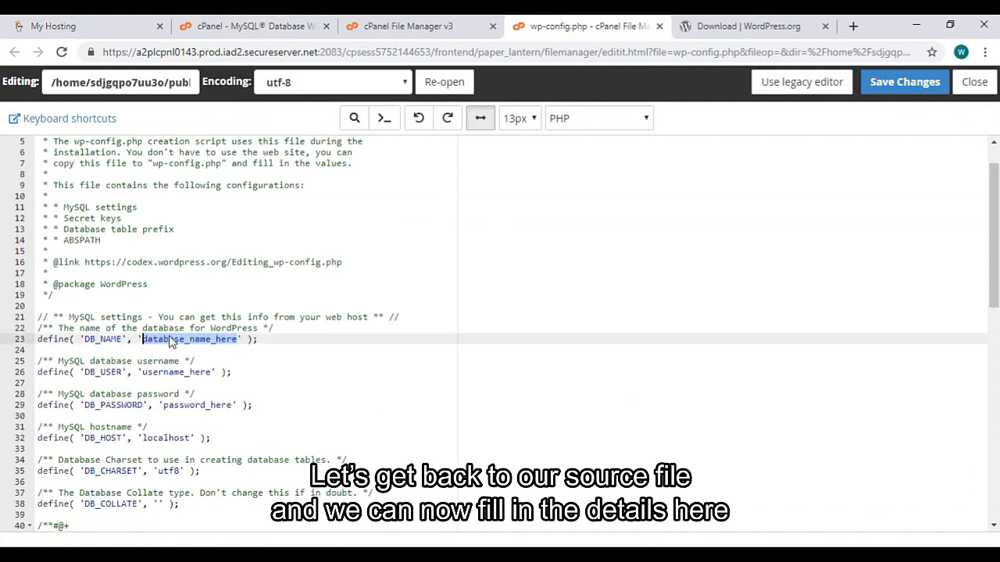
text(wptraining)
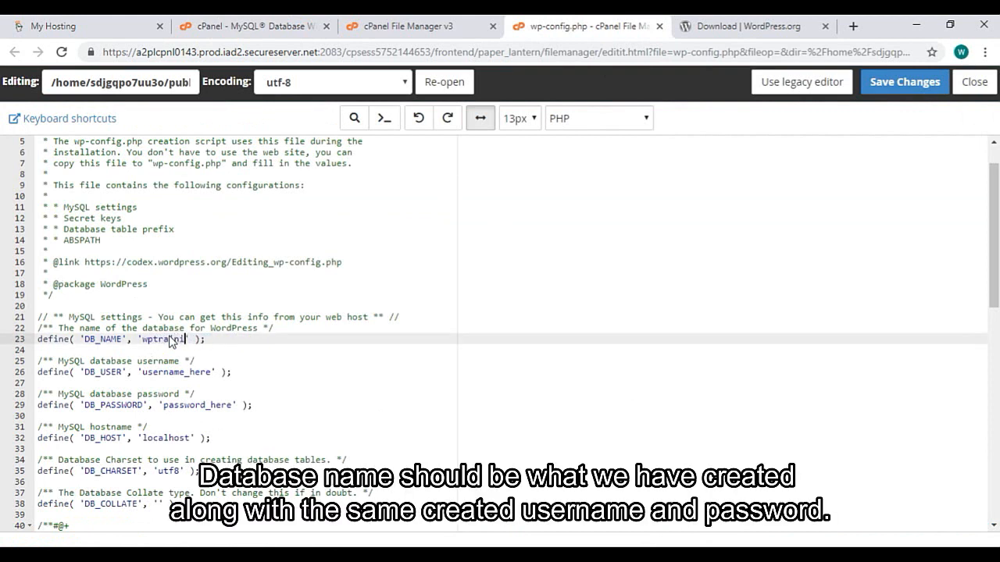
text(kit)
double_click(165, 373)
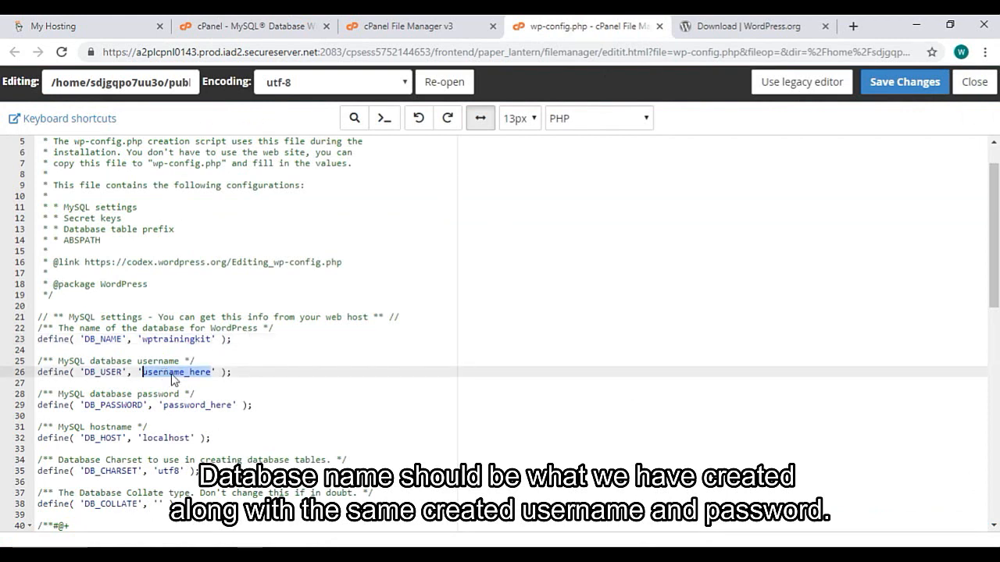
text(wpt)
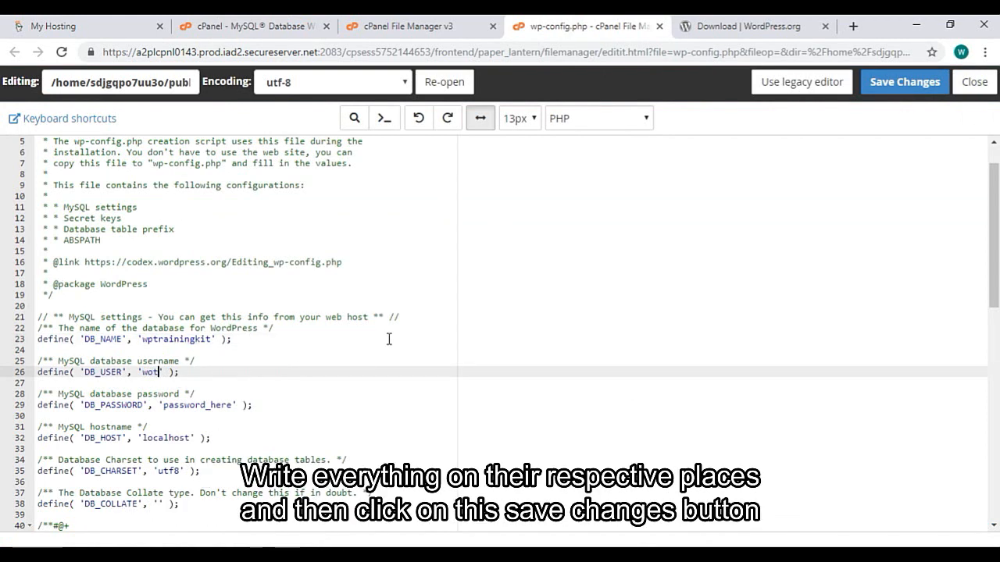
text(rainingkit)
double_click(214, 406)
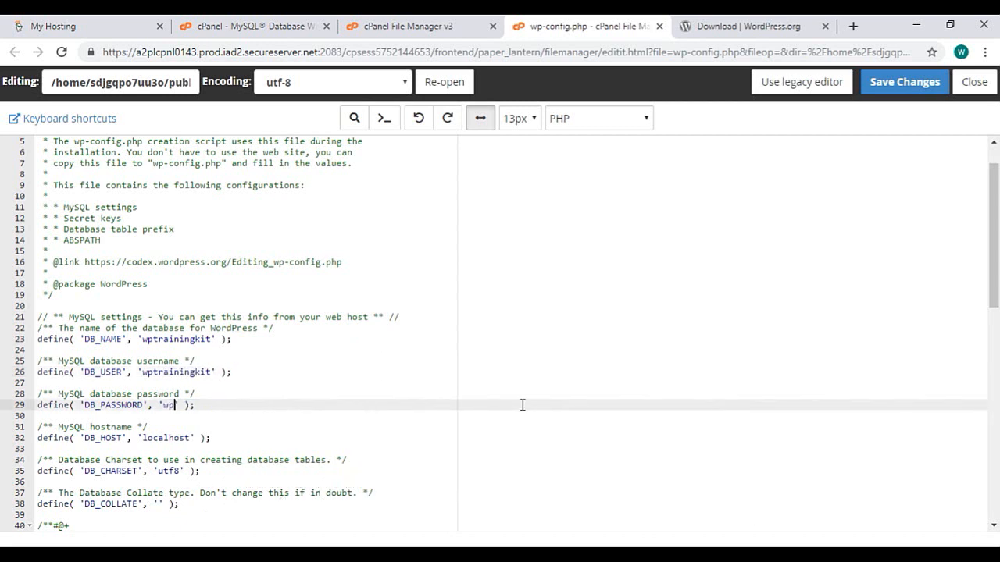
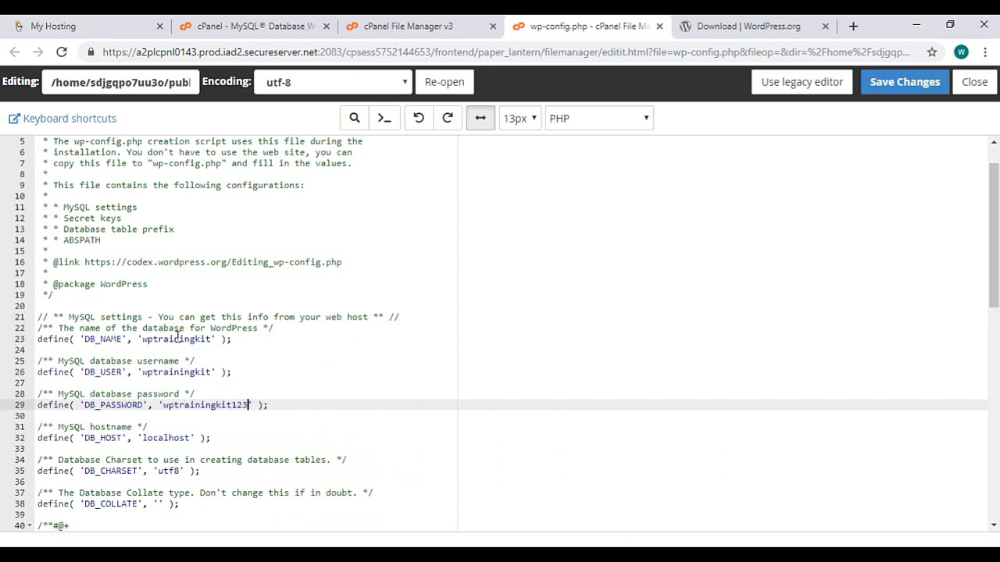
click(902, 89)
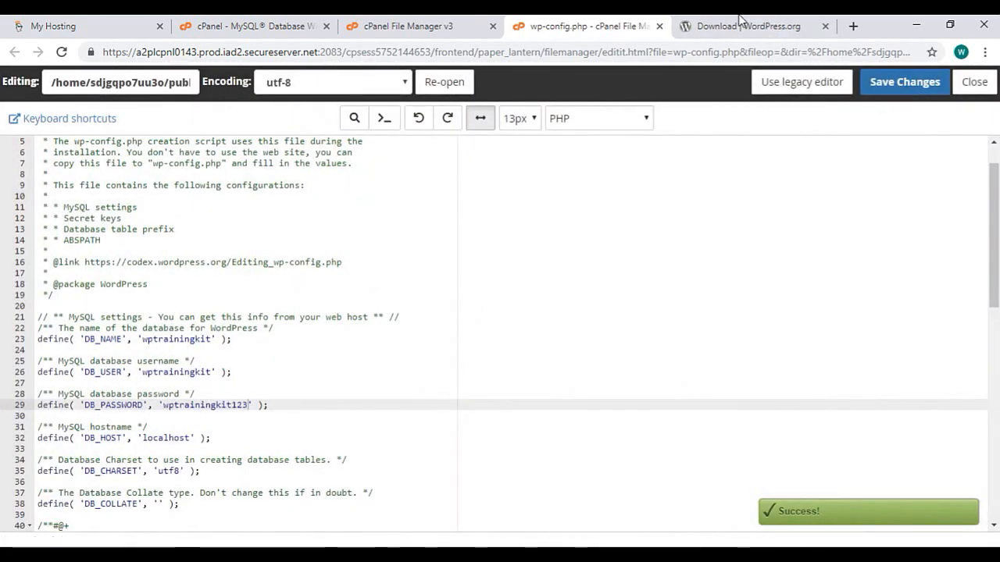
Load wptrainingkit.com/wp-admin and continue the WordPress installer with English (United States)
click(713, 34)
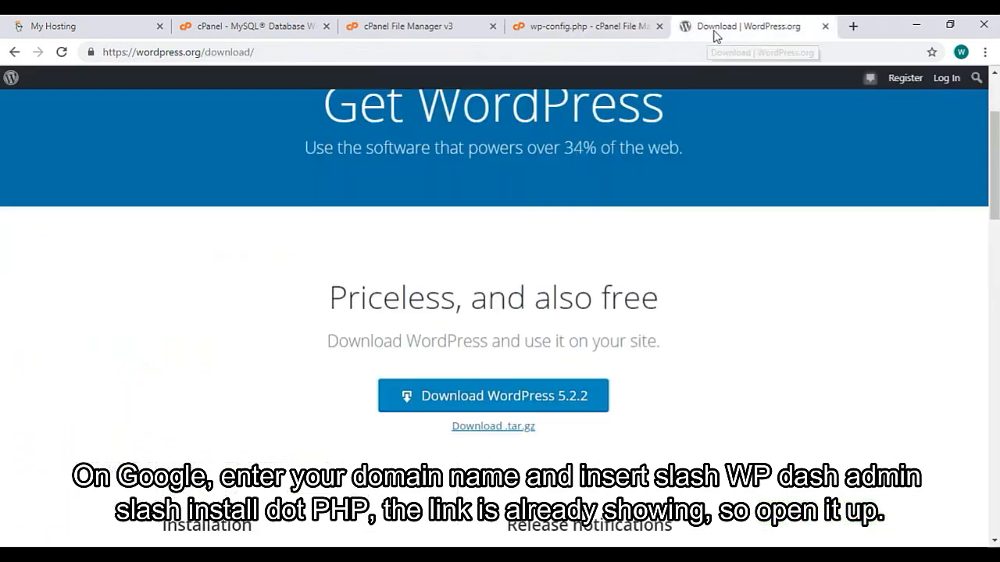
click(486, 50)
text(wpt)
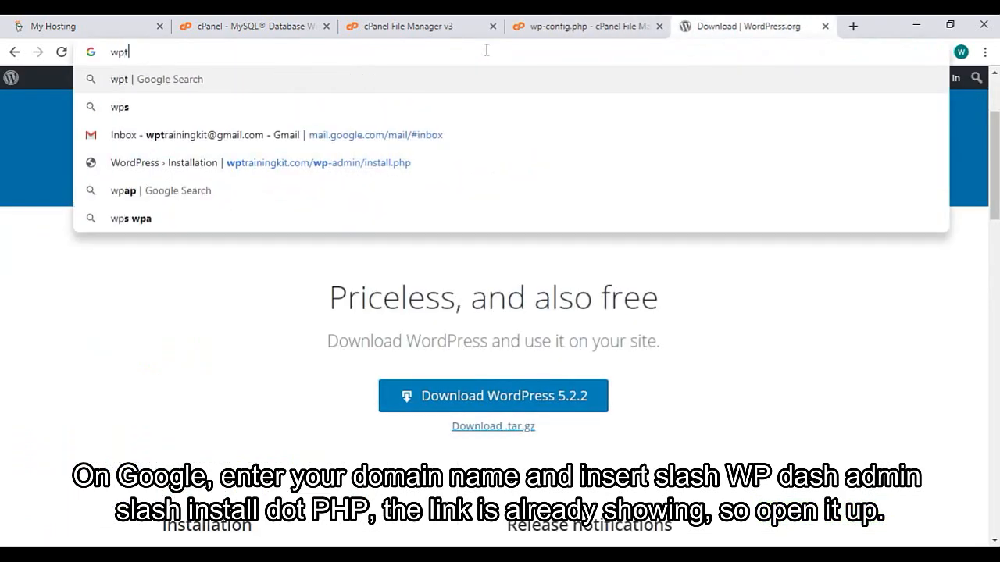
text(rainingkit.com)
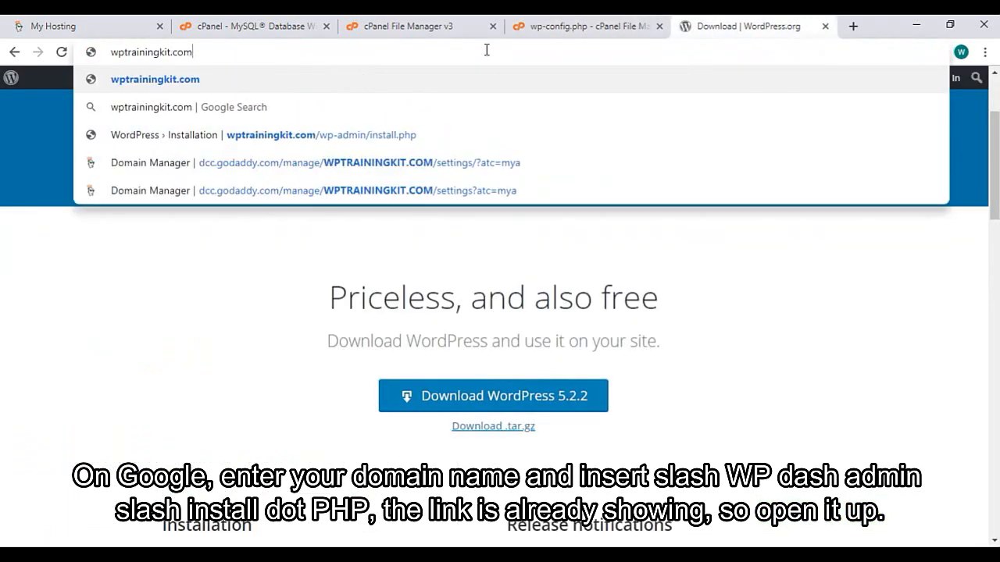
text(/wp-admin)
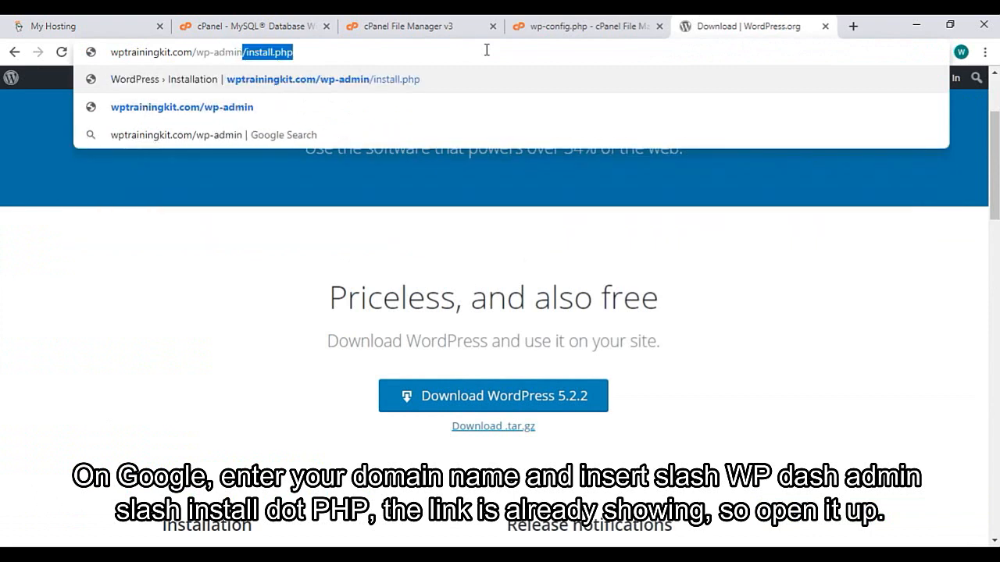
key(Return)
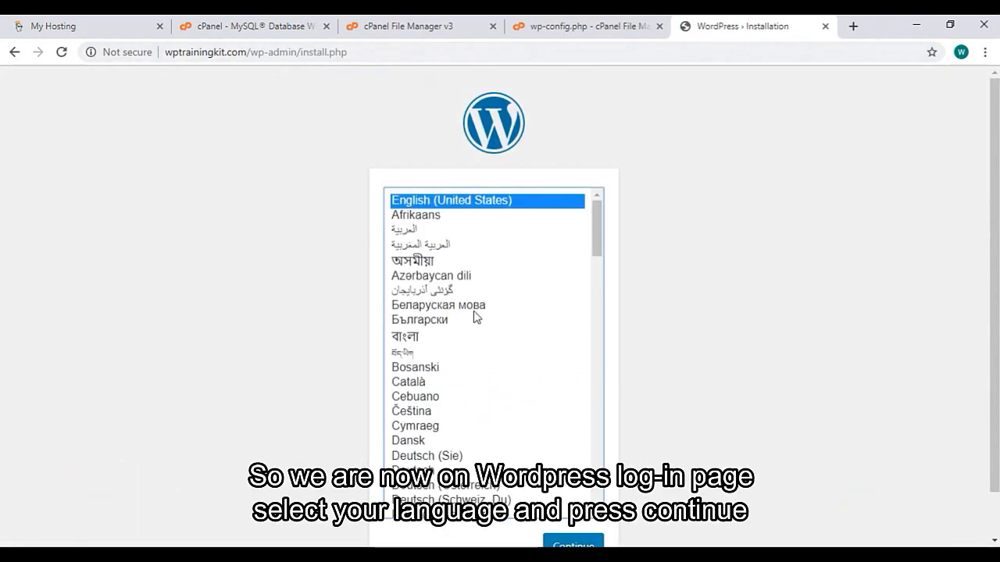
scroll(473, 317, down, 10)
scroll(492, 335, down, 8)
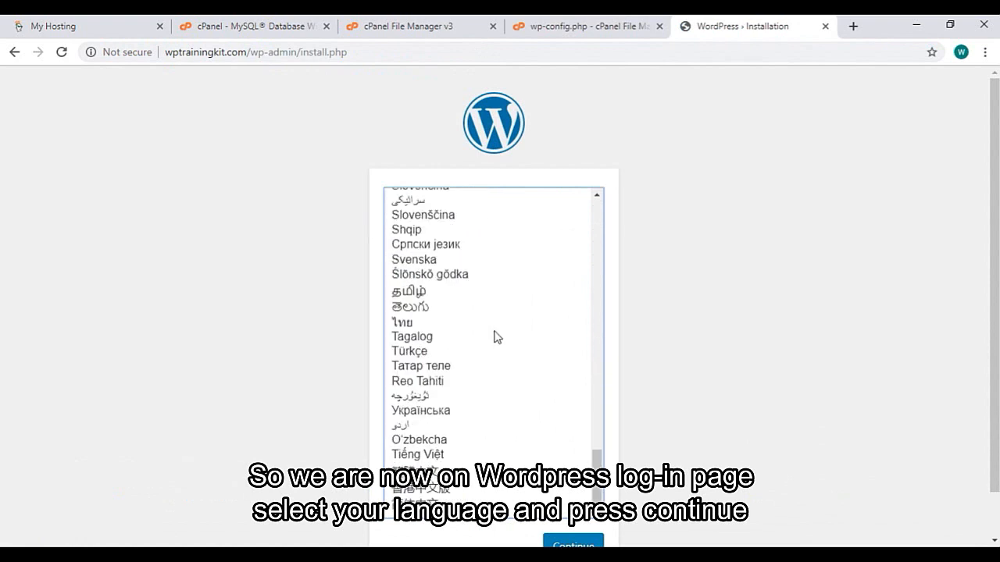
scroll(494, 334, up, 15)
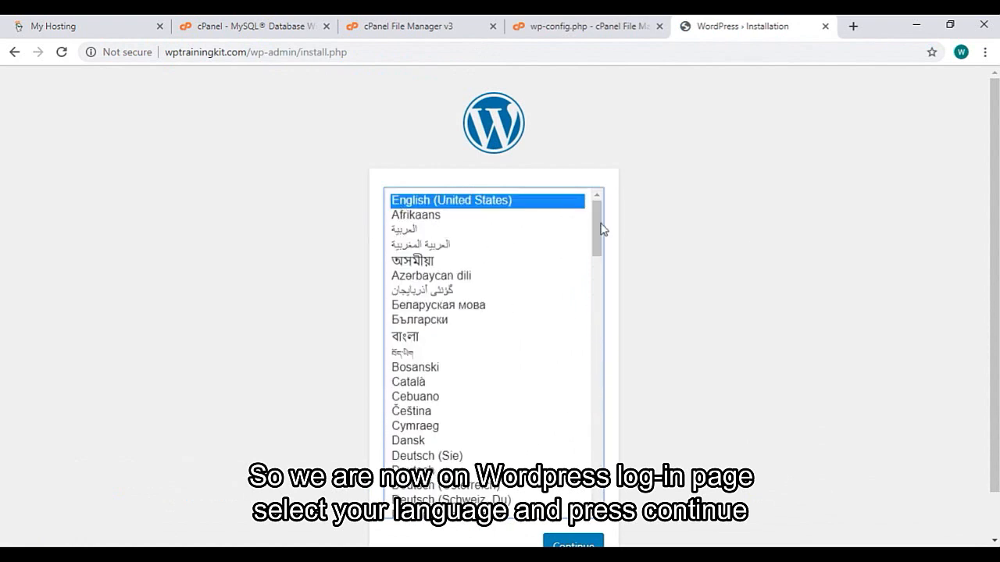
scroll(752, 273, down, 1)
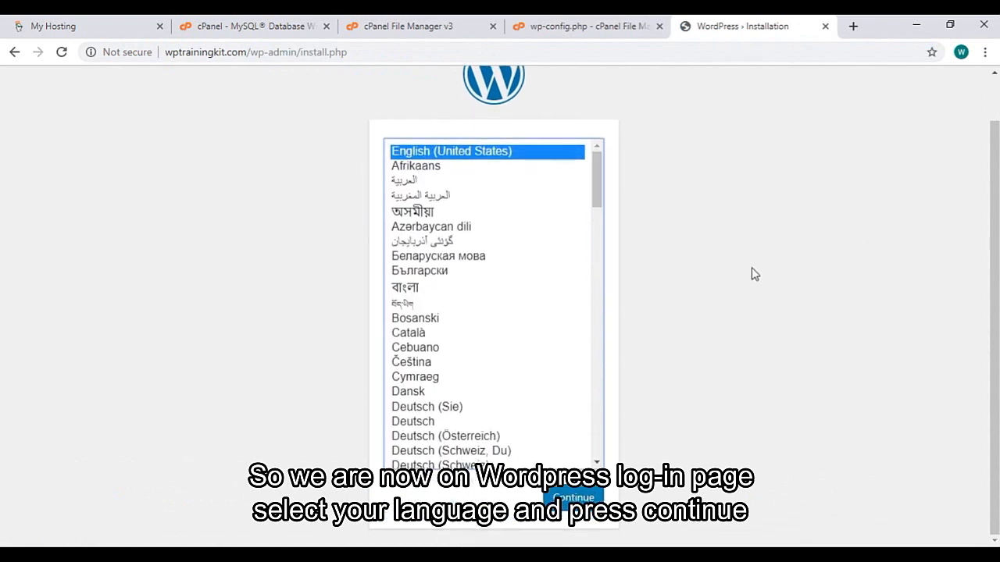
click(583, 503)
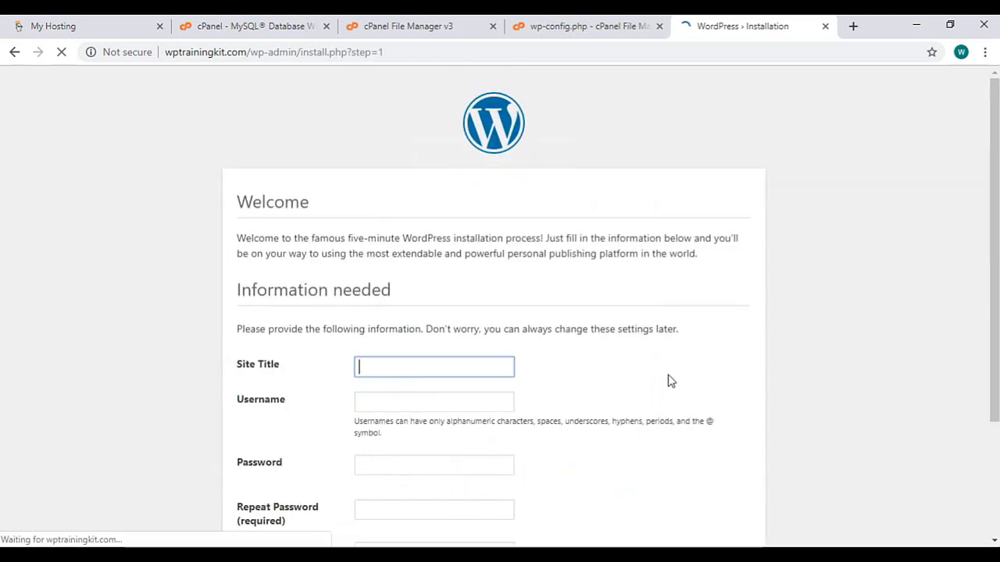
Enter WPTrainingKit.com as the site title and fill in the admin username
scroll(402, 338, down, 1)
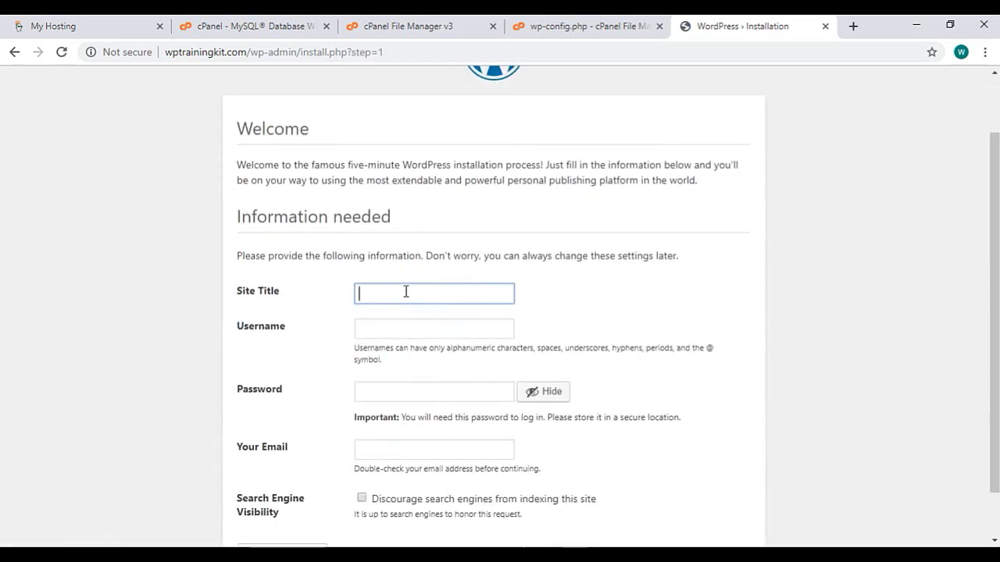
text(W)
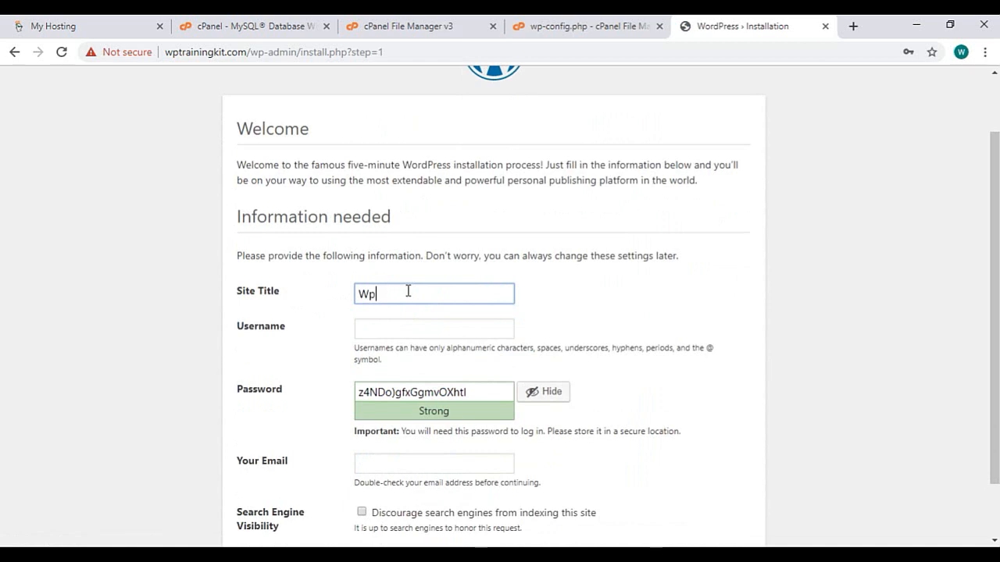
text(PTraini)
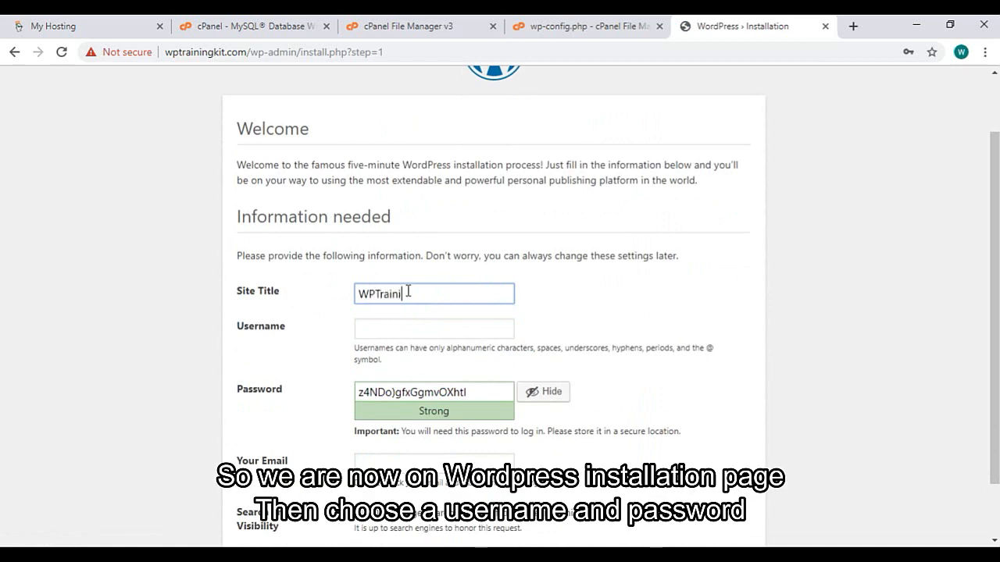
text(ngKit.com)
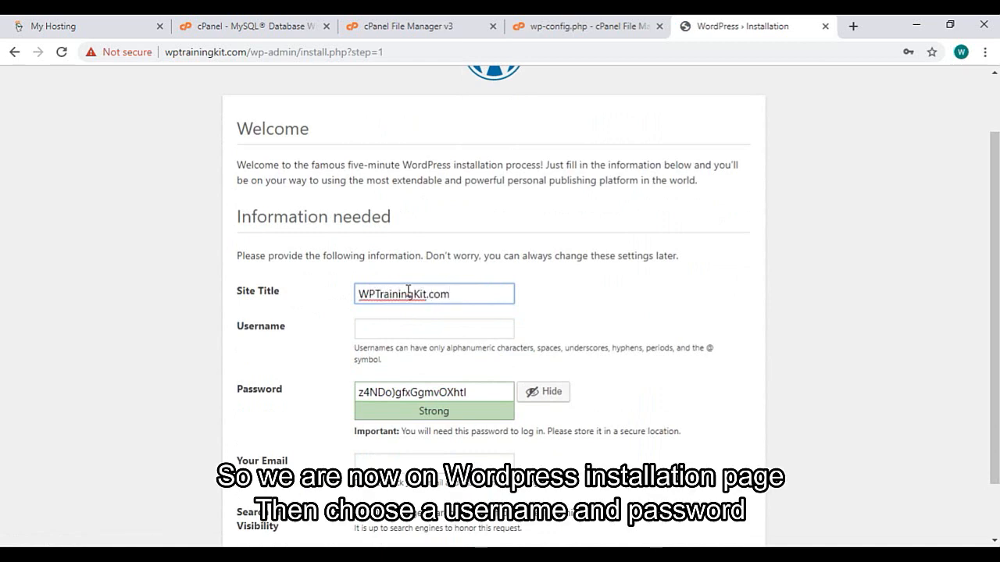
click(404, 330)
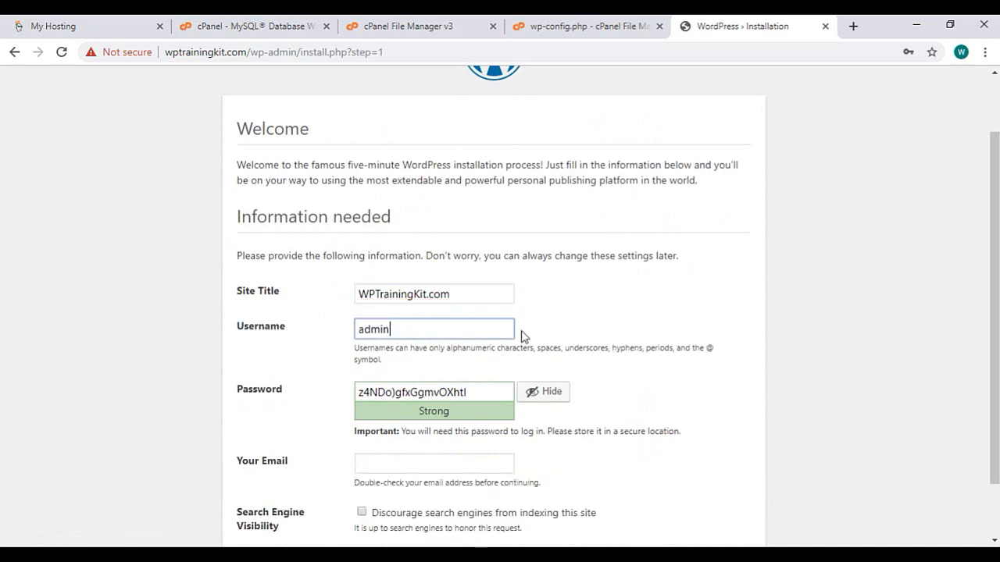
text(adminwptrainingkit)
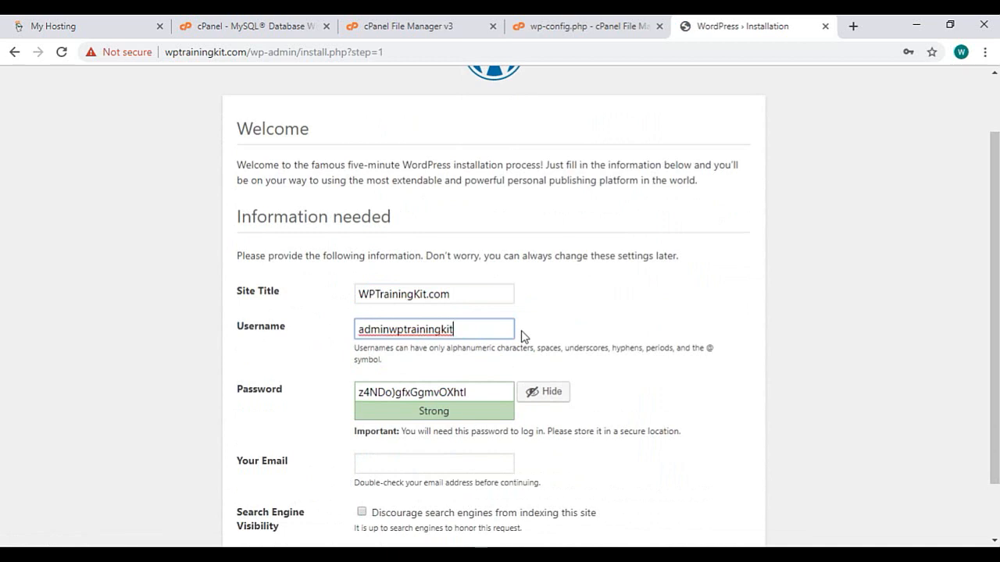
Replace the generated password with your own, enter the admin e-mail, and install WordPress
scroll(522, 336, down, 2)
click(479, 324)
triple_click(482, 323)
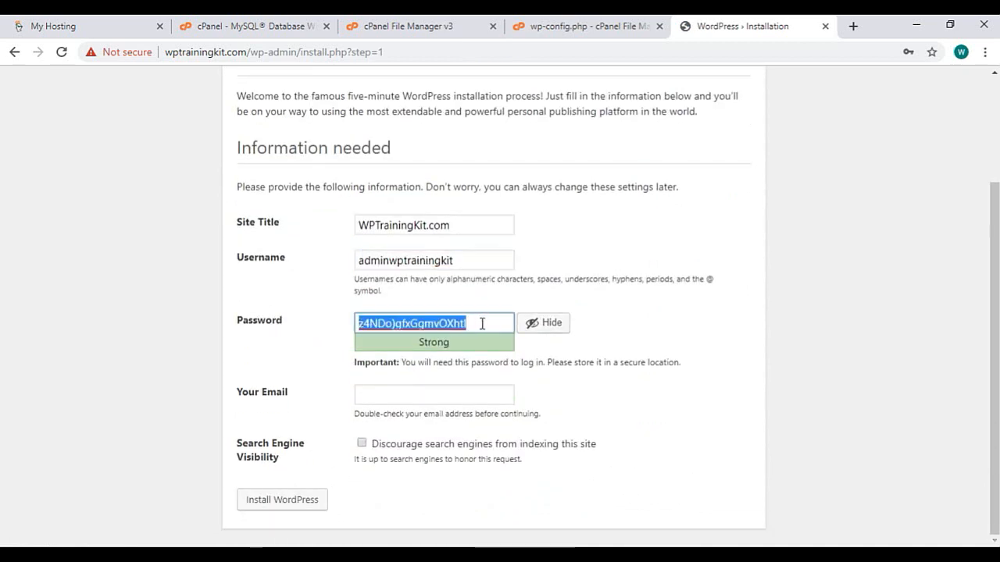
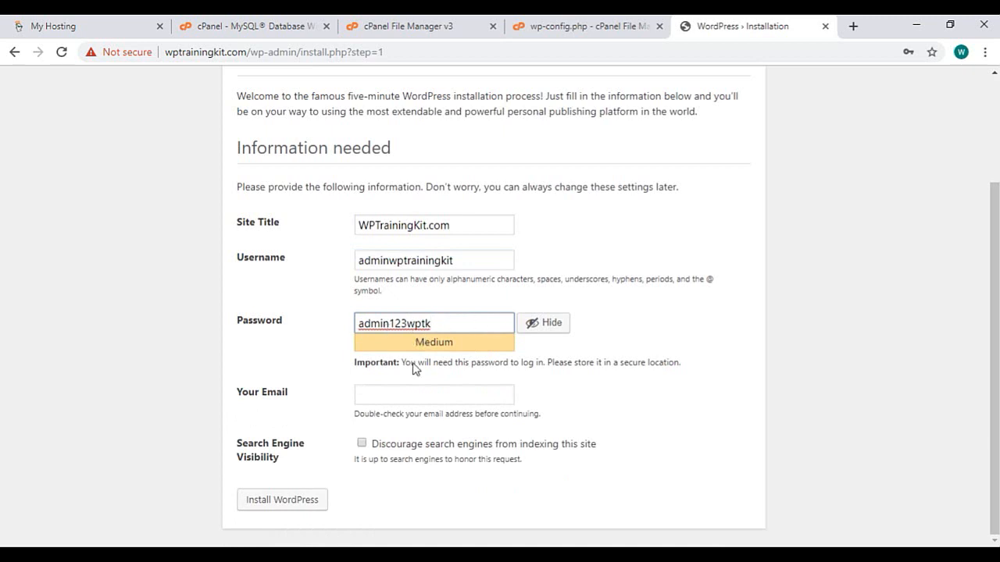
click(390, 392)
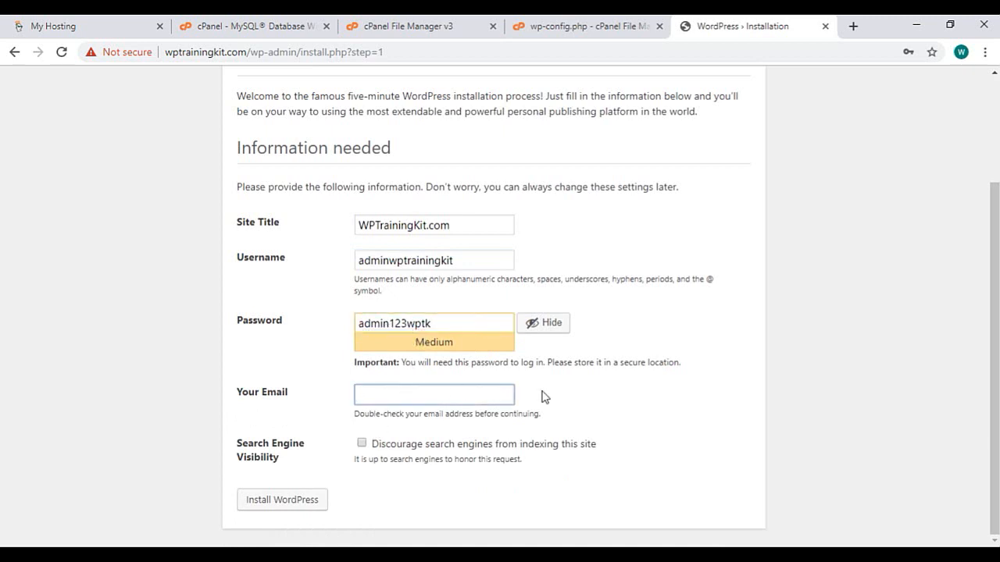
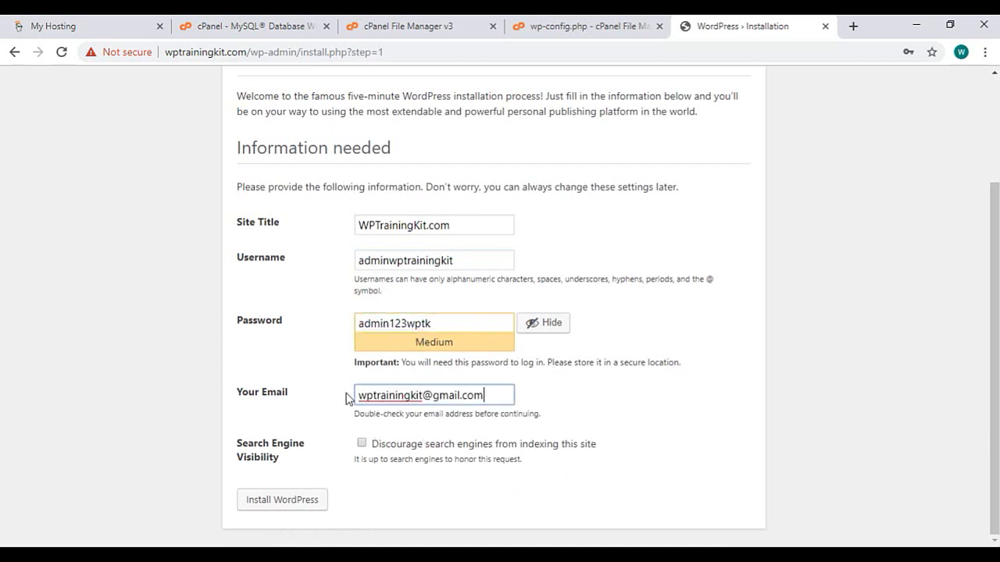
click(319, 504)
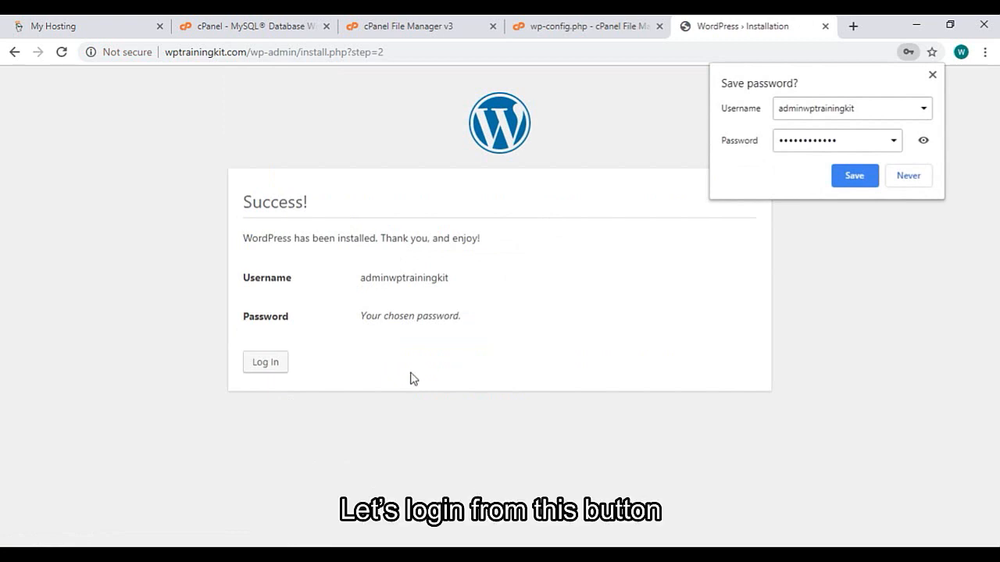
Go to the WordPress login page, enter the admin username, and sign in
click(283, 368)
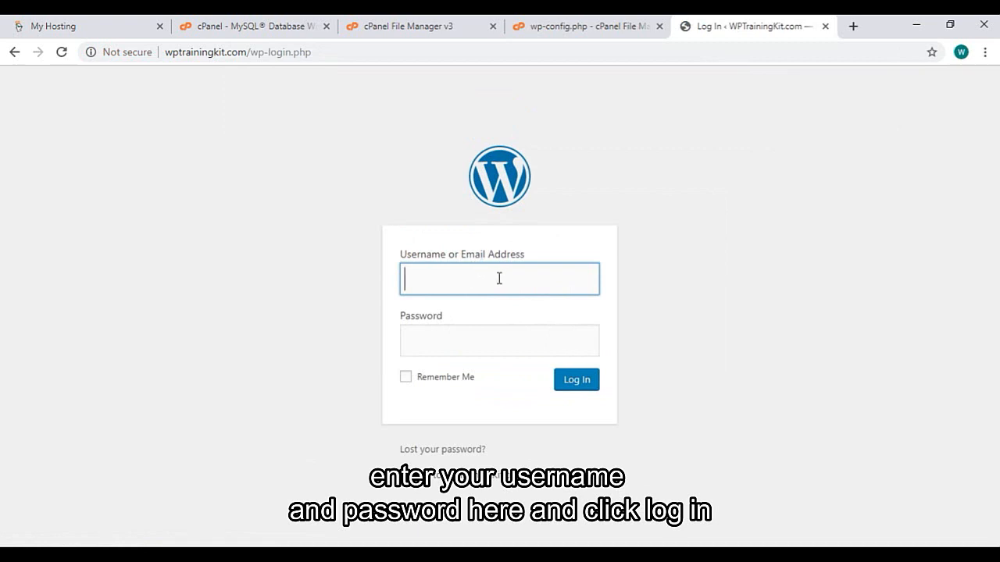
text(adminwptrainingkit)
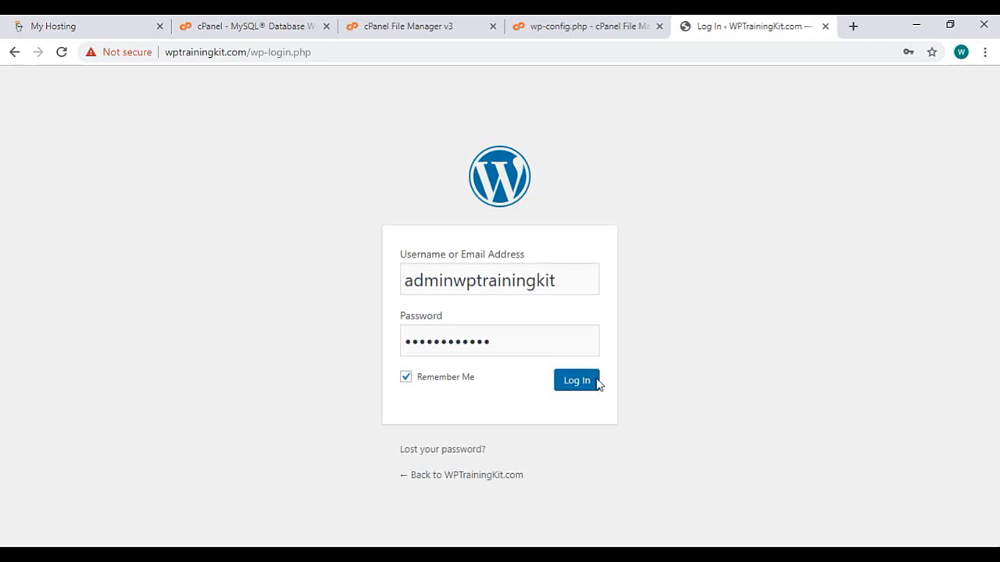
click(597, 382)
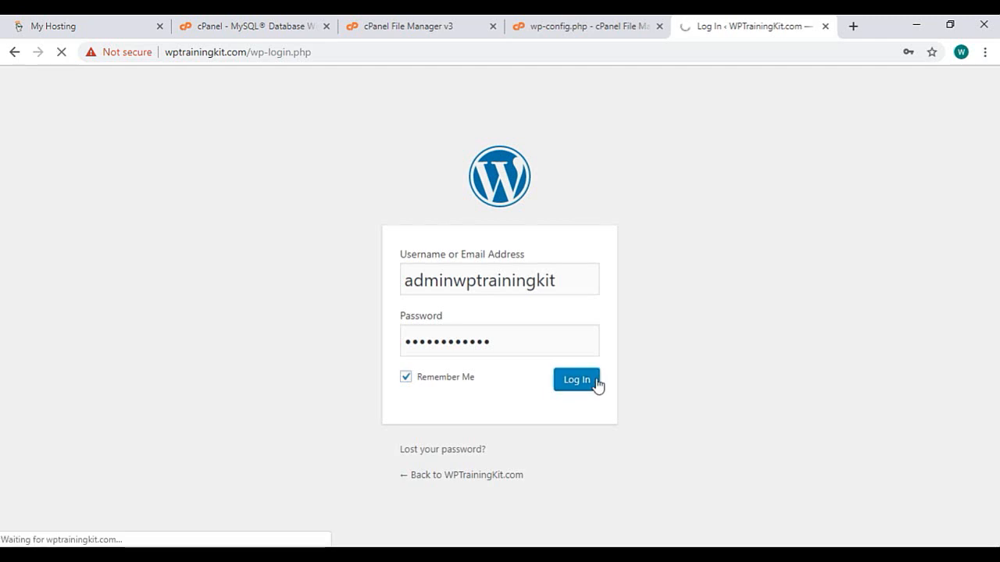